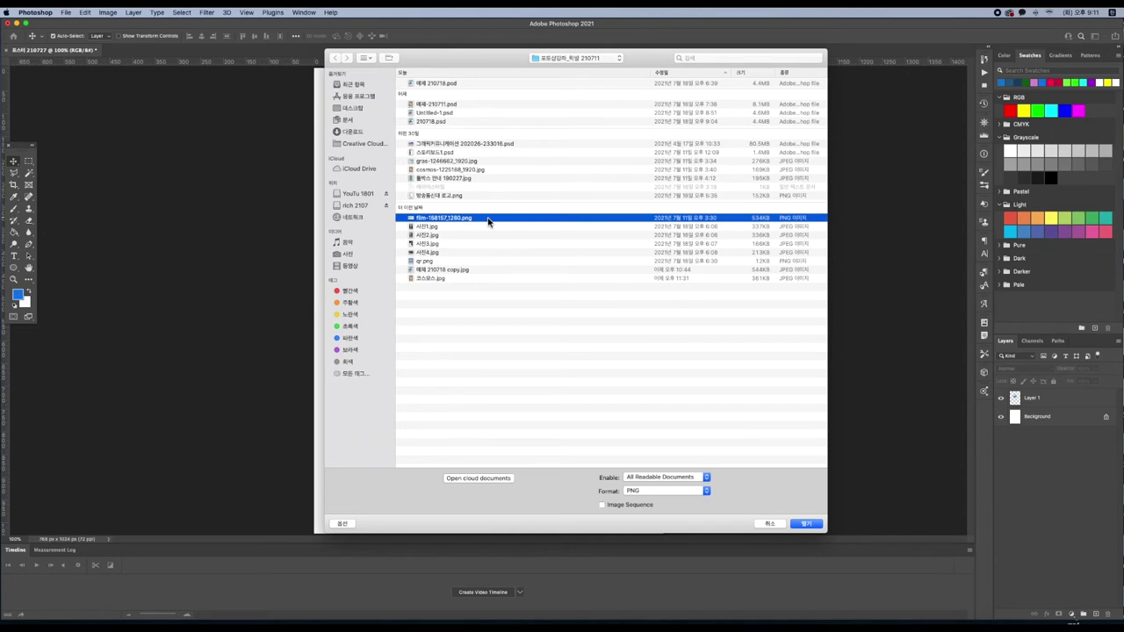
Step: Bring the film-158157_1280.png film strip image into the poster and scale it down to run across the middle, over the camera's base
{"action": "left_click_drag", "start_coordinate": [173, 50], "coordinate": [35, 281]}
{"action": "left_click_drag", "start_coordinate": [180, 409], "coordinate": [418, 261]}
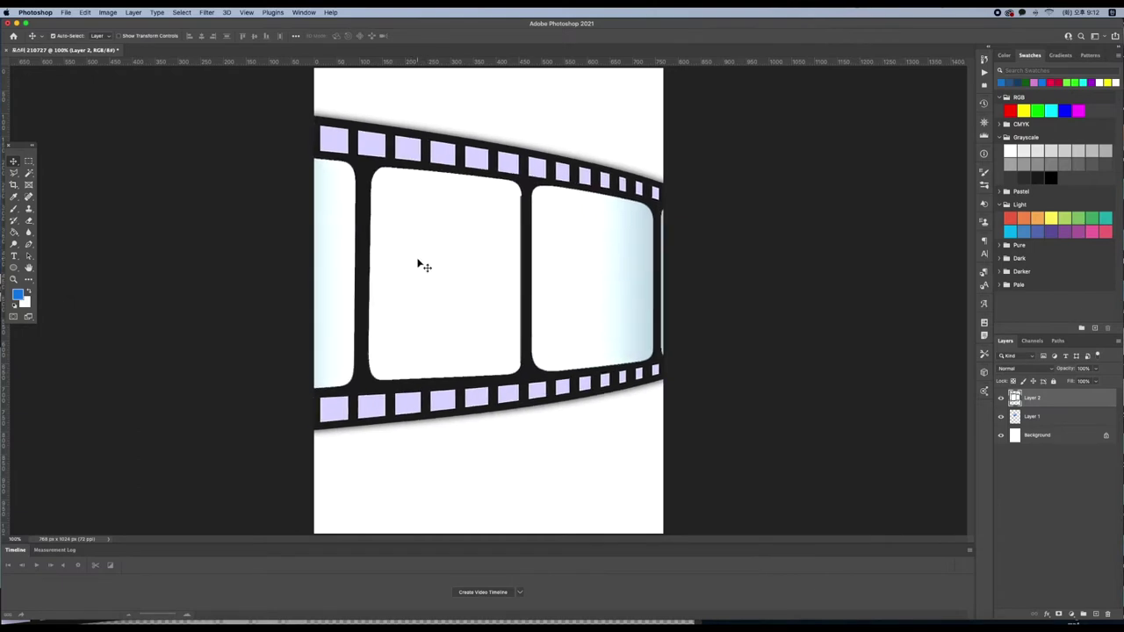
{"action": "key", "text": "super+t"}
{"action": "left_click_drag", "start_coordinate": [217, 98], "coordinate": [511, 307]}
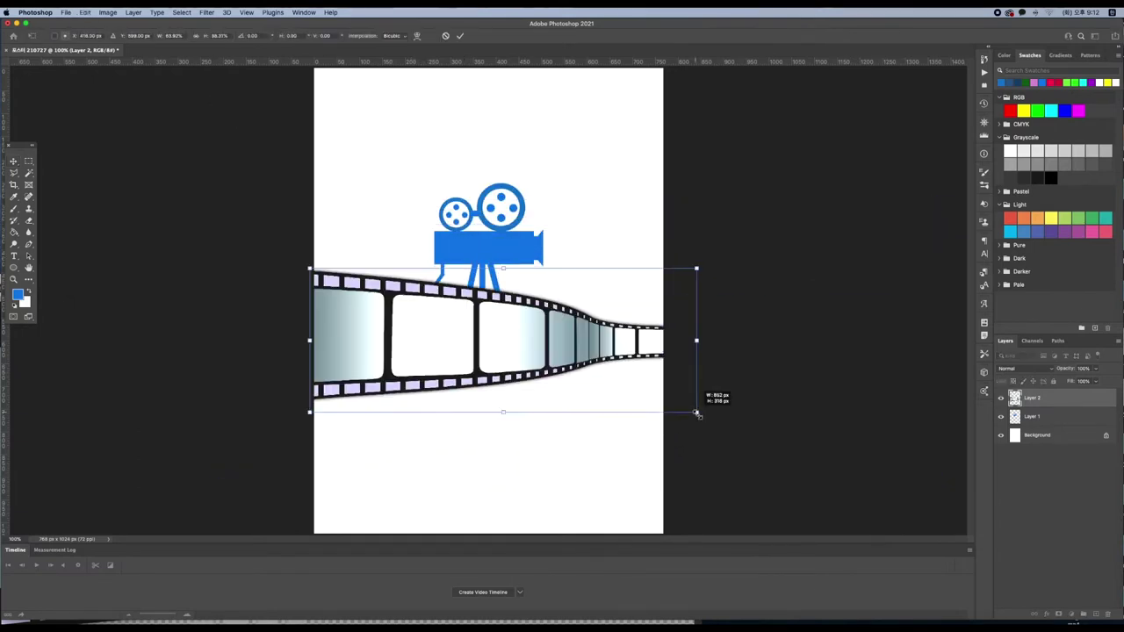
{"action": "left_click_drag", "start_coordinate": [697, 413], "coordinate": [693, 411]}
{"action": "double_click", "coordinate": [519, 320]}
Step: Move the blue movie camera graphic slightly upward above the film strip
{"action": "left_click", "coordinate": [503, 252]}
{"action": "left_click_drag", "start_coordinate": [506, 255], "coordinate": [506, 248]}
{"action": "left_click", "coordinate": [544, 465]}
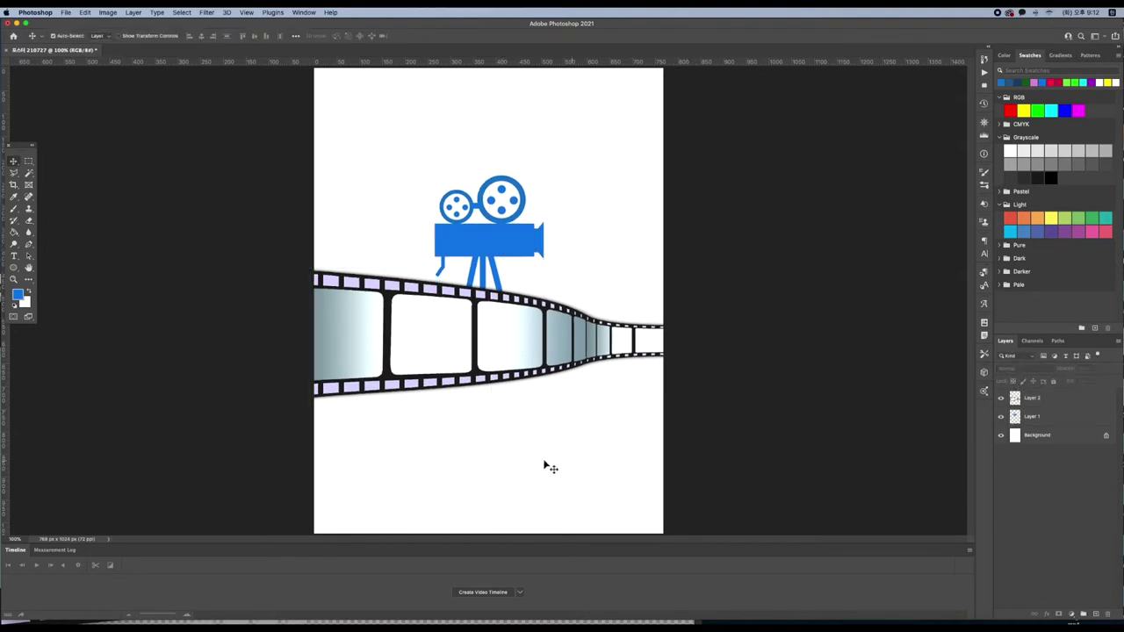
Step: Add a new layer above the film strip and fill a full-width horizontal band near the poster's bottom with the blue foreground colour
{"action": "left_click", "coordinate": [1042, 400]}
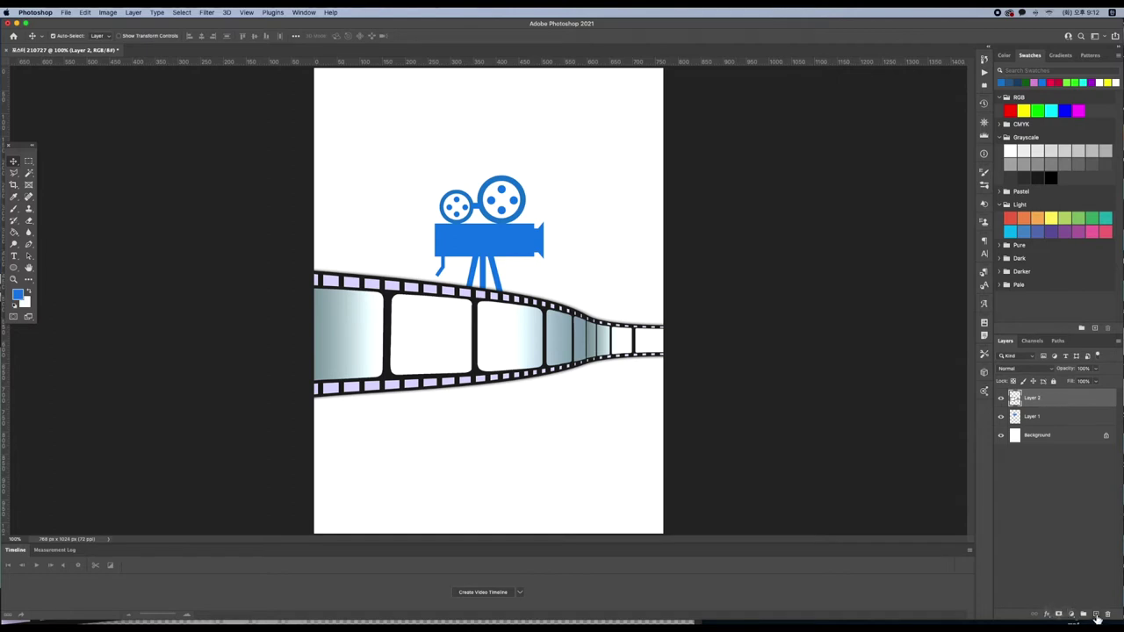
{"action": "left_click", "coordinate": [1096, 614]}
{"action": "left_click", "coordinate": [32, 163]}
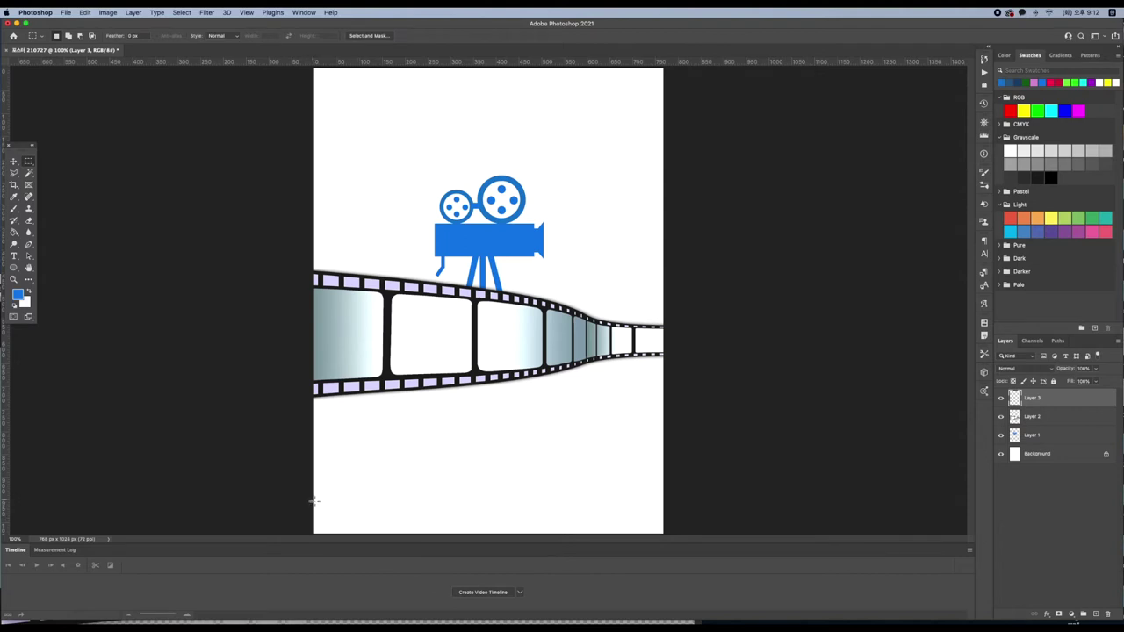
{"action": "left_click_drag", "start_coordinate": [314, 499], "coordinate": [669, 522]}
{"action": "key", "text": "alt+BackSpace"}
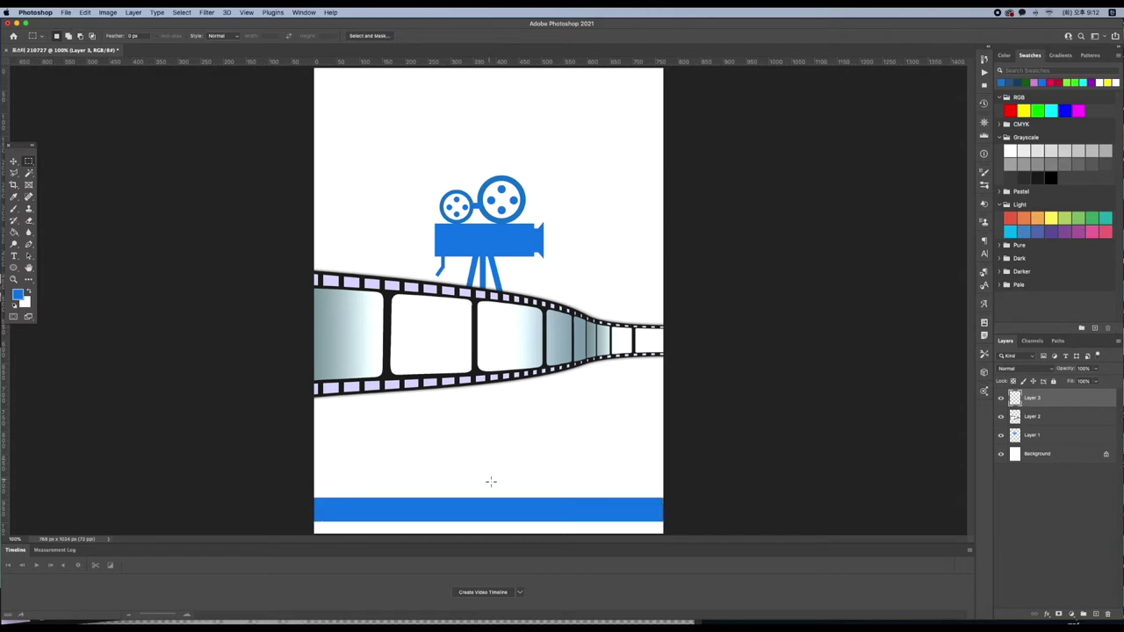
Step: Start a horizontal text near the poster's top and set its text colour to pink
{"action": "left_click", "coordinate": [13, 256]}
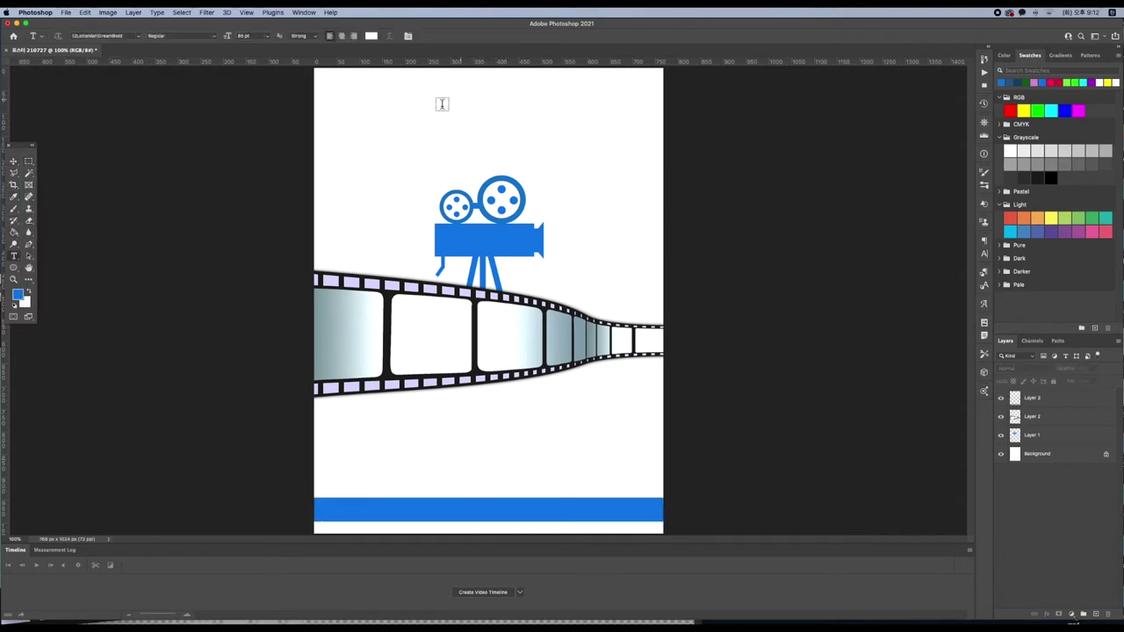
{"action": "right_click", "coordinate": [14, 256]}
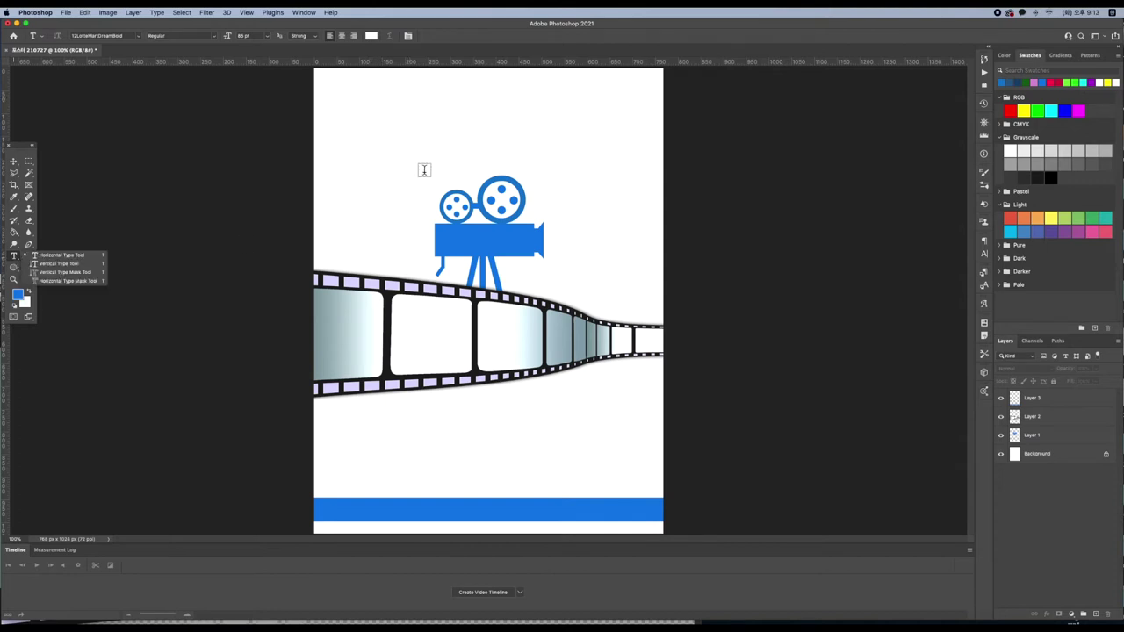
{"action": "left_click", "coordinate": [369, 110]}
{"action": "left_click", "coordinate": [370, 110]}
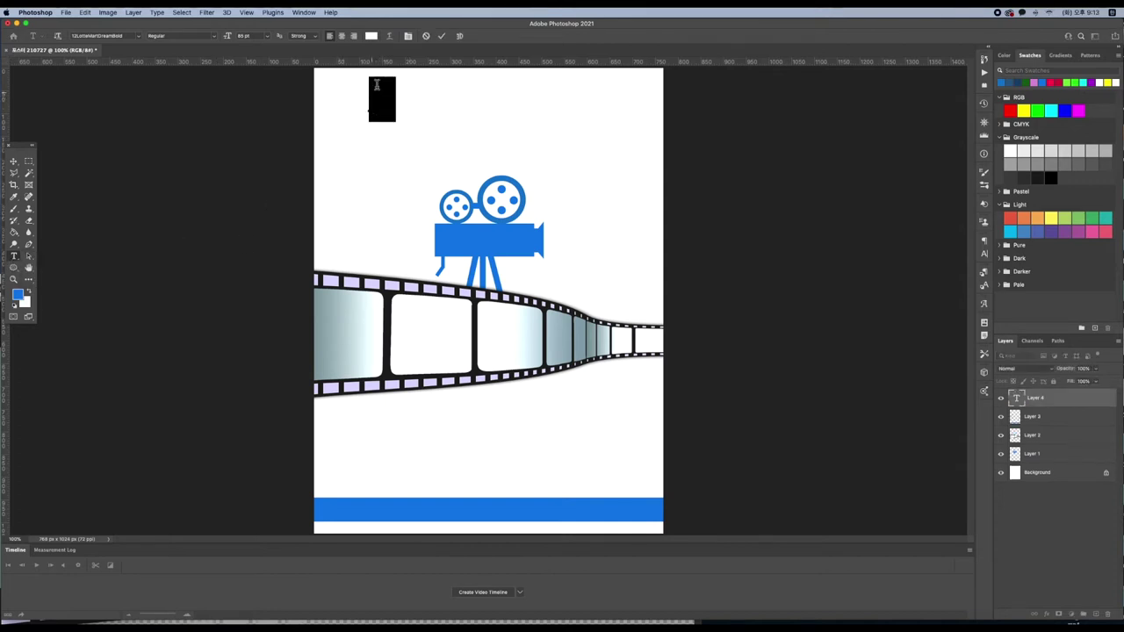
{"action": "left_click", "coordinate": [984, 254]}
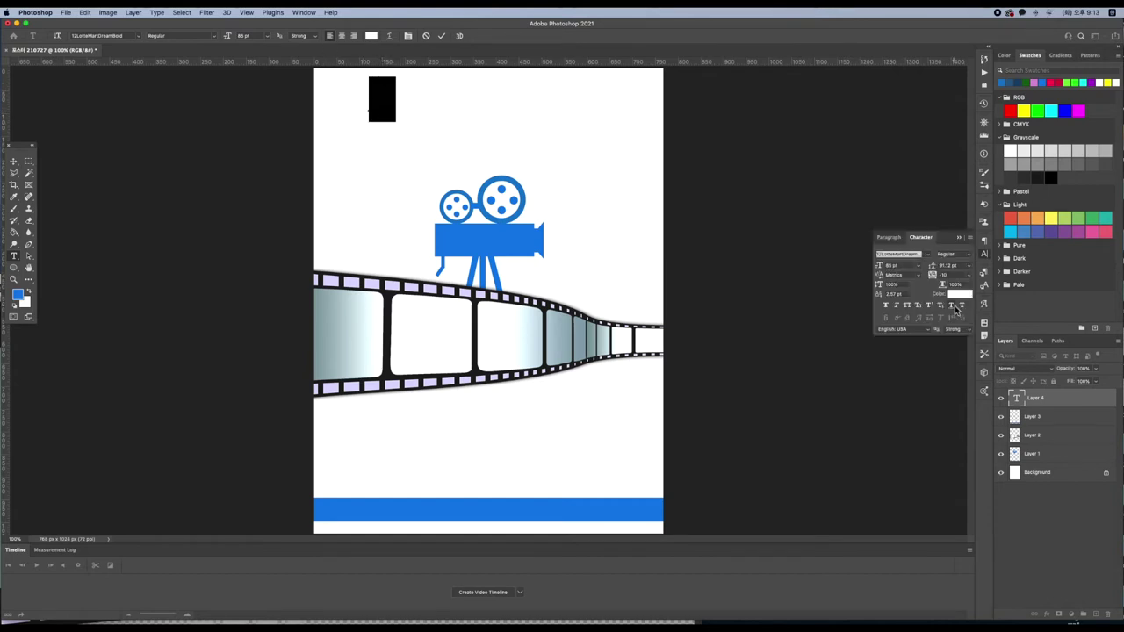
{"action": "left_click", "coordinate": [959, 296]}
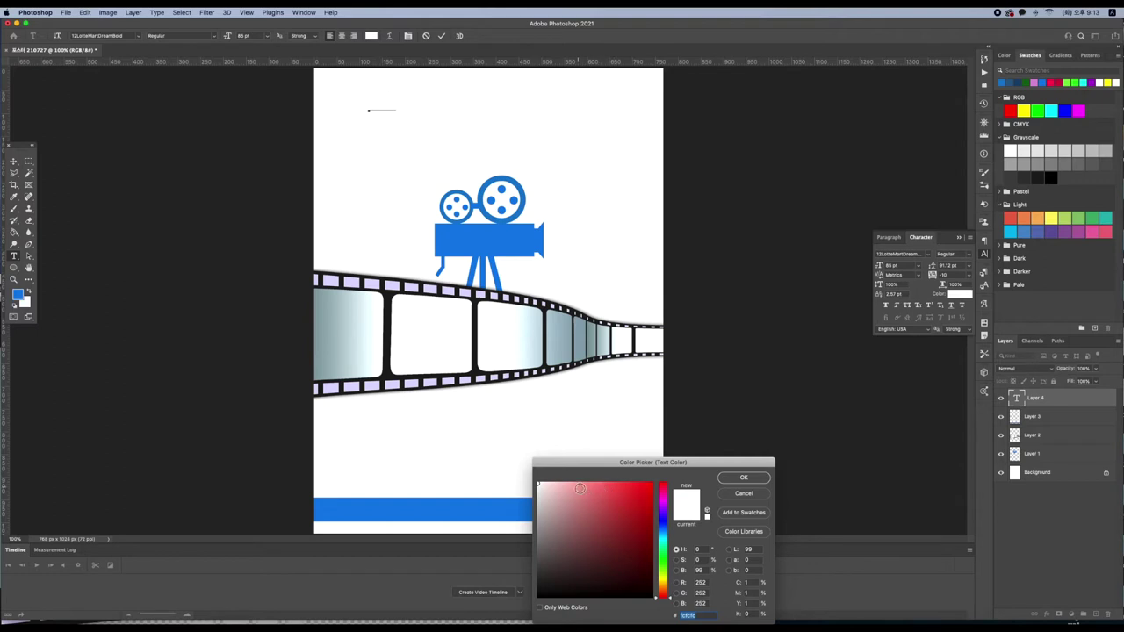
{"action": "left_click", "coordinate": [586, 490]}
{"action": "left_click", "coordinate": [743, 477]}
Step: Replace the placeholder text with "제25회"
{"action": "left_click_drag", "start_coordinate": [395, 101], "coordinate": [362, 95]}
{"action": "type", "text": "제"}
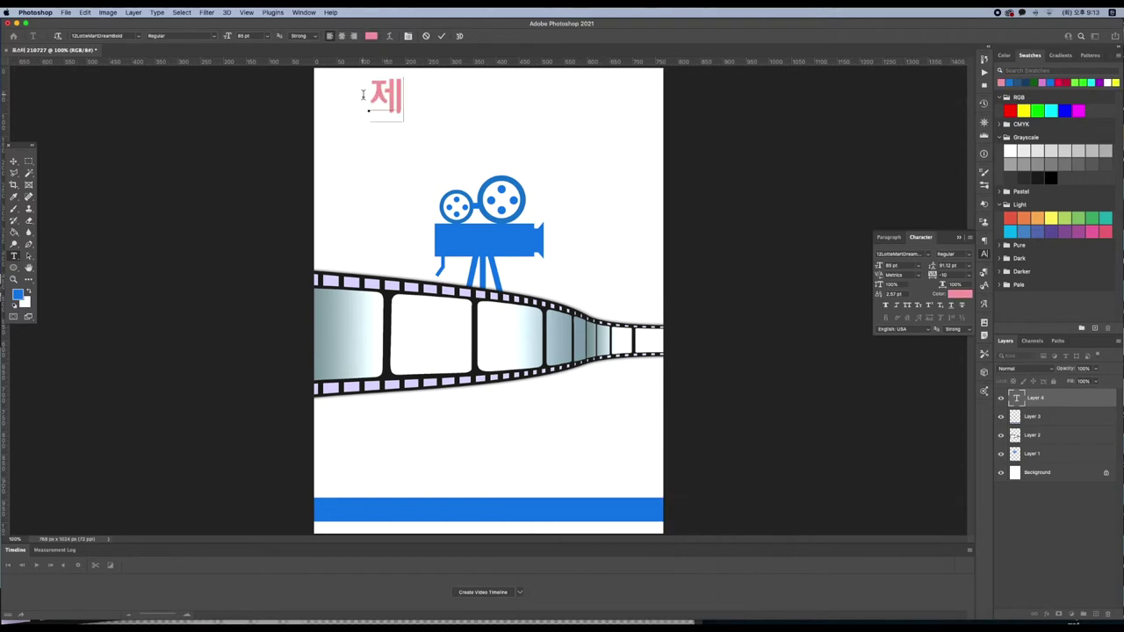
{"action": "type", "text": "25회"}
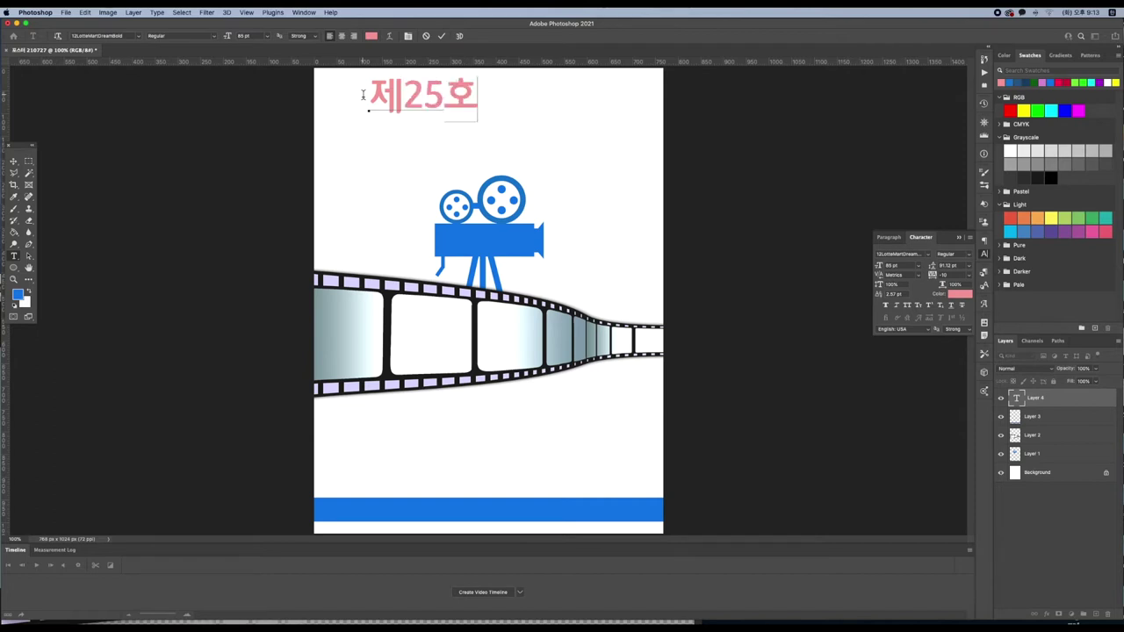
{"action": "left_click", "coordinate": [14, 162]}
Step: Set the font size of the "제25회" text to 25 pt
{"action": "left_click", "coordinate": [14, 256]}
{"action": "left_click_drag", "start_coordinate": [460, 96], "coordinate": [374, 99]}
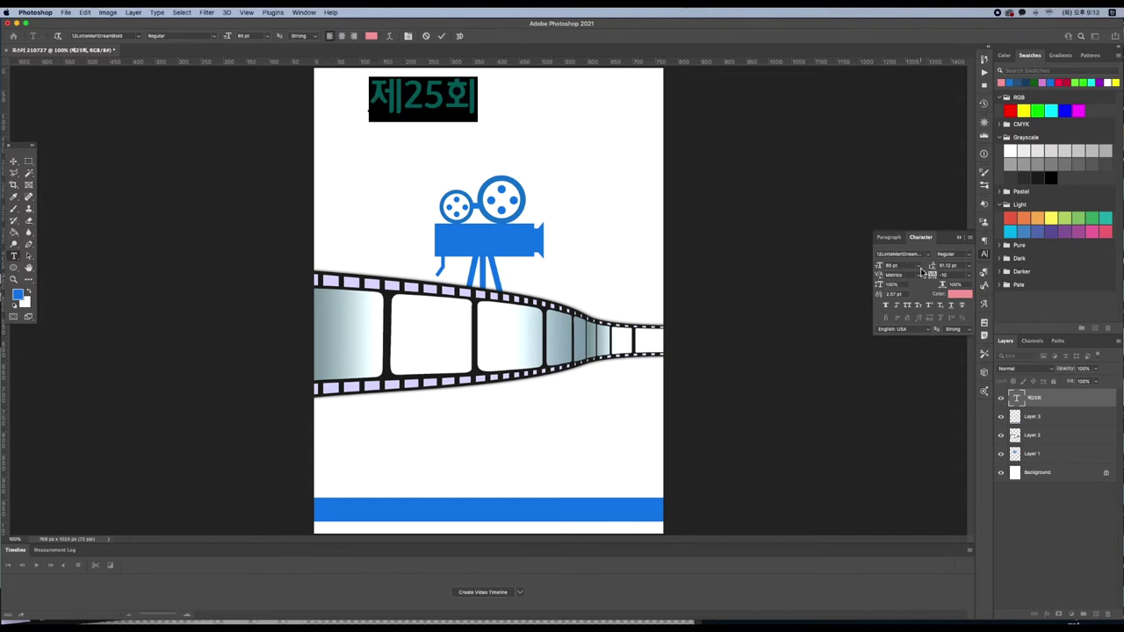
{"action": "type", "text": "25"}
{"action": "key", "text": "Return"}
{"action": "left_click", "coordinate": [387, 107]}
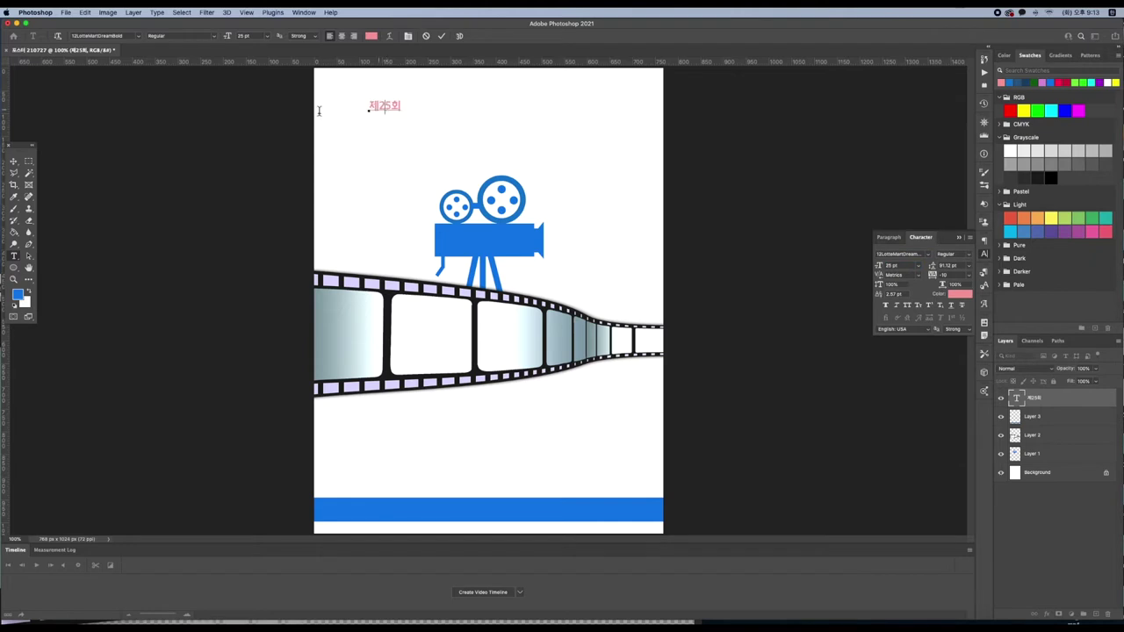
{"action": "left_click", "coordinate": [14, 162]}
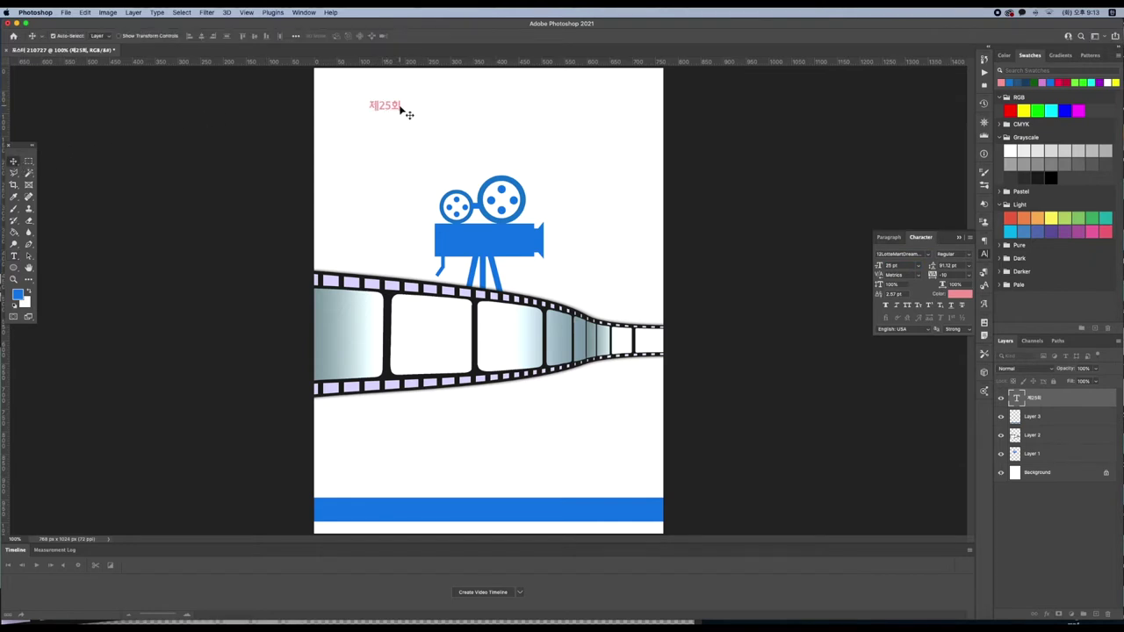
Step: Enlarge the "제25회" text slightly with Free Transform and shift it a little up and to the left
{"action": "key", "text": "ctrl+t"}
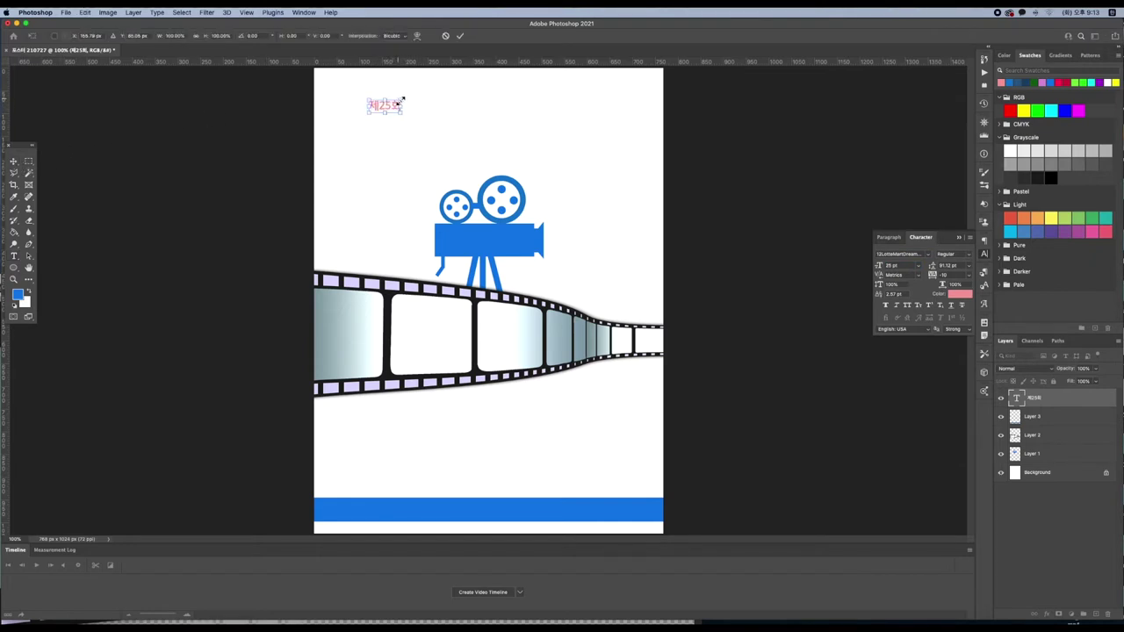
{"action": "left_click_drag", "start_coordinate": [403, 100], "coordinate": [380, 105]}
{"action": "key", "text": "Return"}
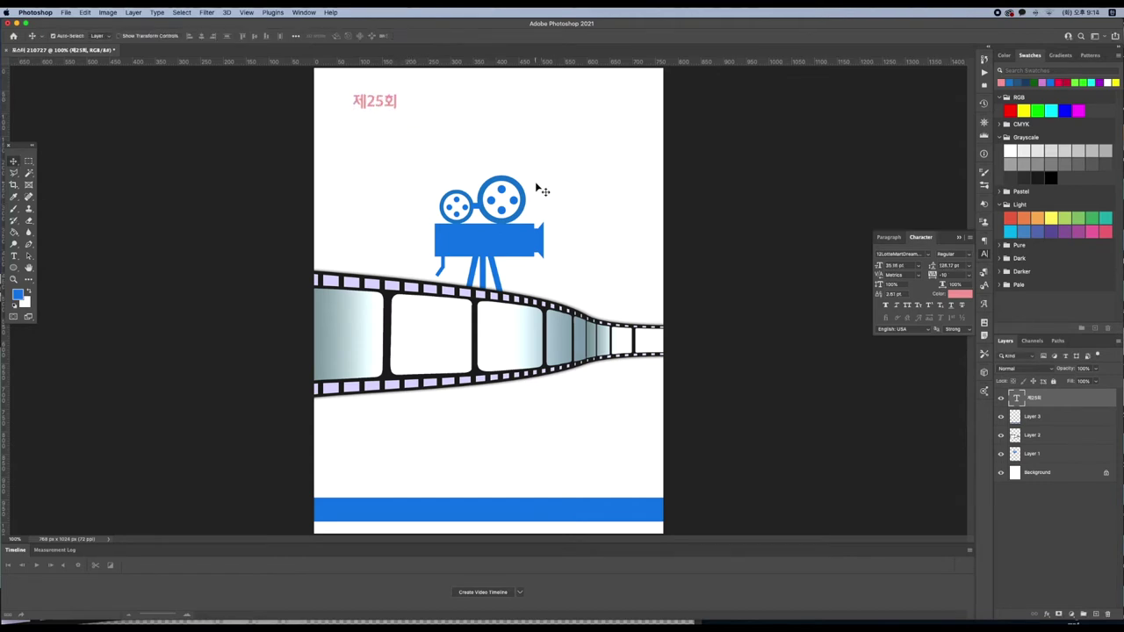
Step: Add a horizontal text reading "총장배 영상 예술제" below "제25회"
{"action": "left_click", "coordinate": [14, 256]}
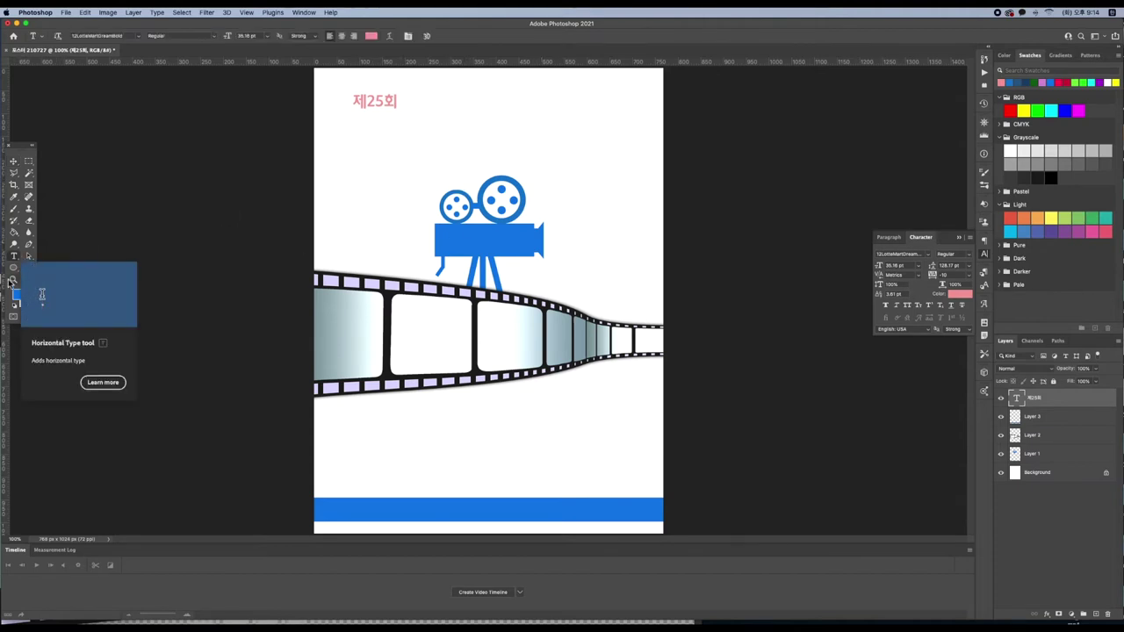
{"action": "left_click", "coordinate": [363, 144]}
{"action": "type", "text": "초"}
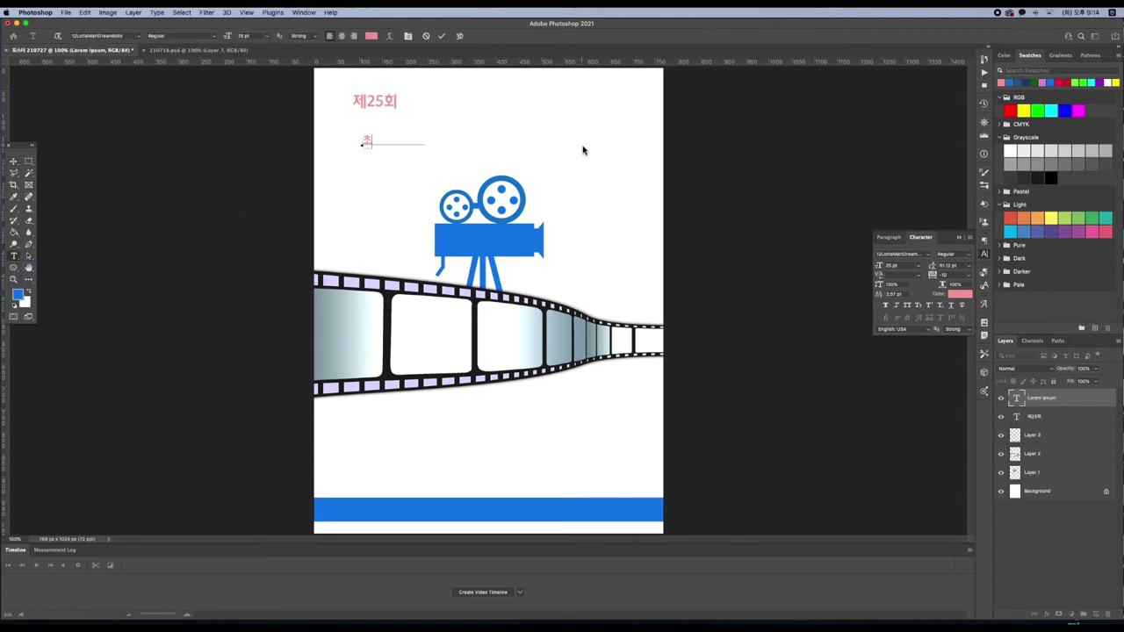
{"action": "type", "text": "장배 영상 예수"}
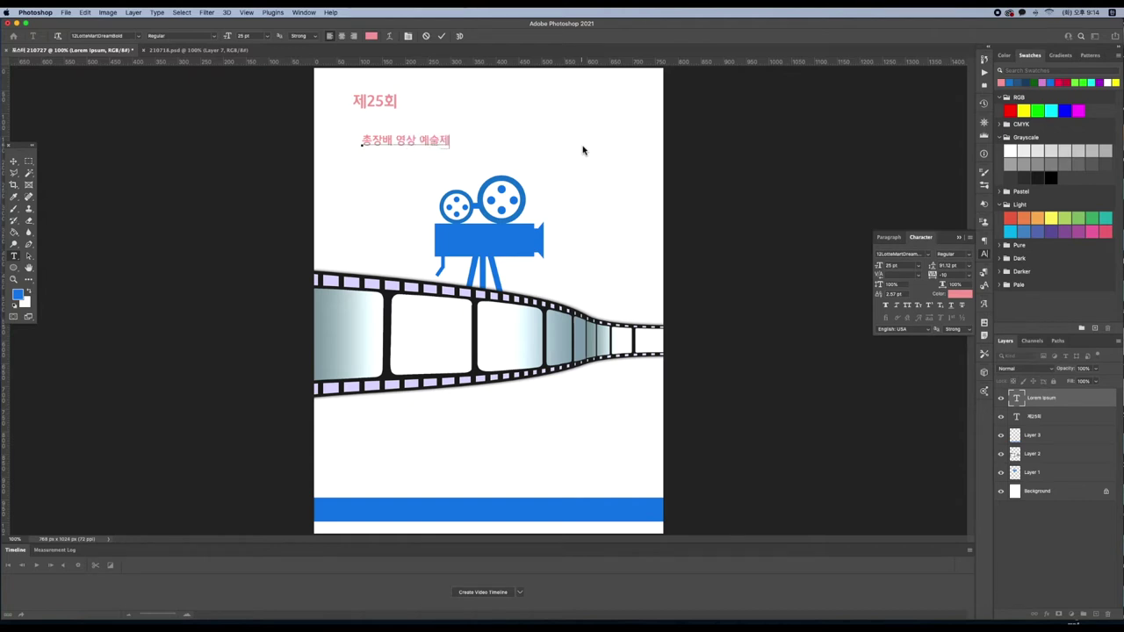
{"action": "left_click", "coordinate": [13, 161]}
Step: Change the title's font to JS Arirang PPURI and enlarge it to span most of the poster's width
{"action": "left_click_drag", "start_coordinate": [361, 141], "coordinate": [453, 143]}
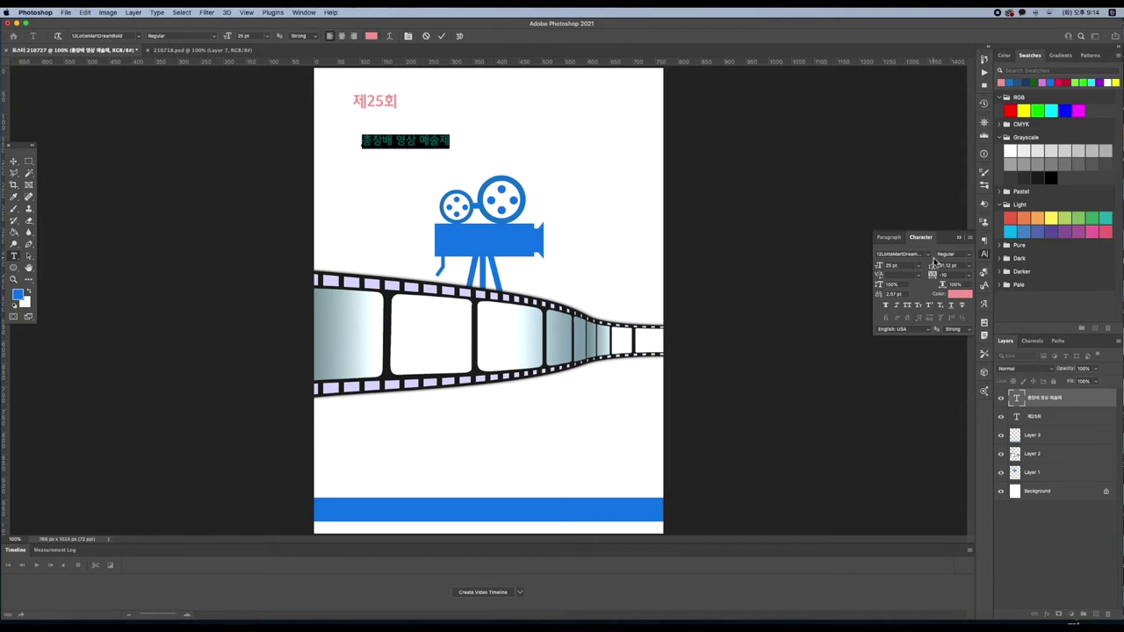
{"action": "left_click", "coordinate": [929, 254]}
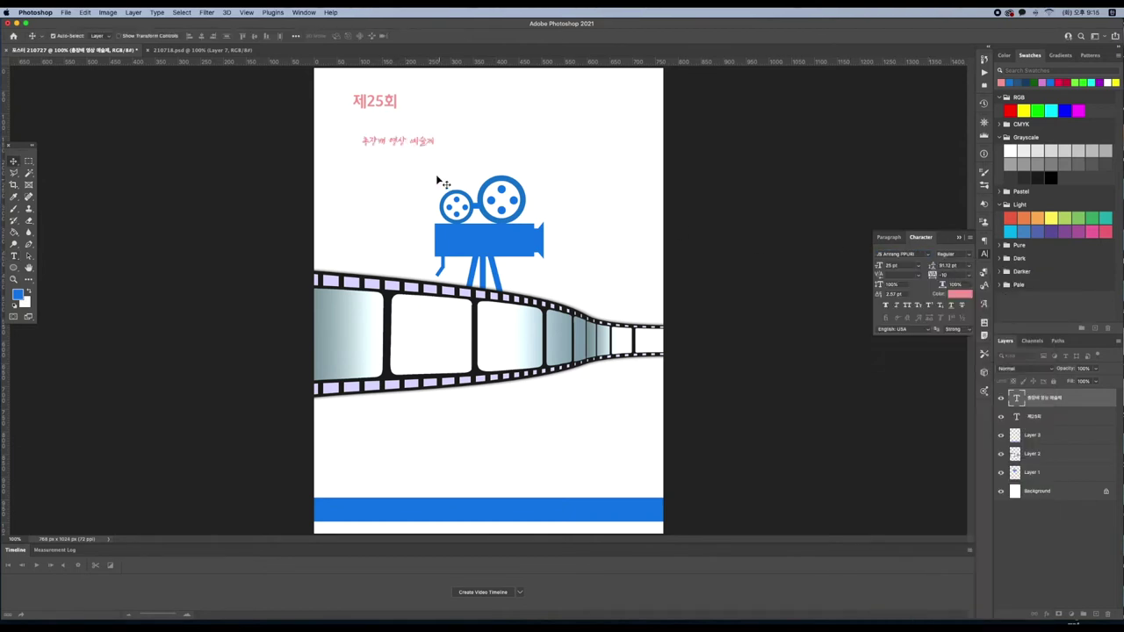
{"action": "key", "text": "super+t"}
{"action": "left_click_drag", "start_coordinate": [434, 150], "coordinate": [625, 237]}
{"action": "key", "text": "Return"}
Step: Set the text colour of the whole "총장배 영상 예술제" title to dark blue, #2c4689
{"action": "left_click", "coordinate": [955, 295]}
{"action": "left_click", "coordinate": [662, 525]}
{"action": "left_click", "coordinate": [615, 536]}
{"action": "left_click", "coordinate": [743, 478]}
Step: Recolour only the word "영상" in the title to a lighter, brighter blue
{"action": "key", "text": "t"}
{"action": "left_click_drag", "start_coordinate": [450, 145], "coordinate": [494, 145]}
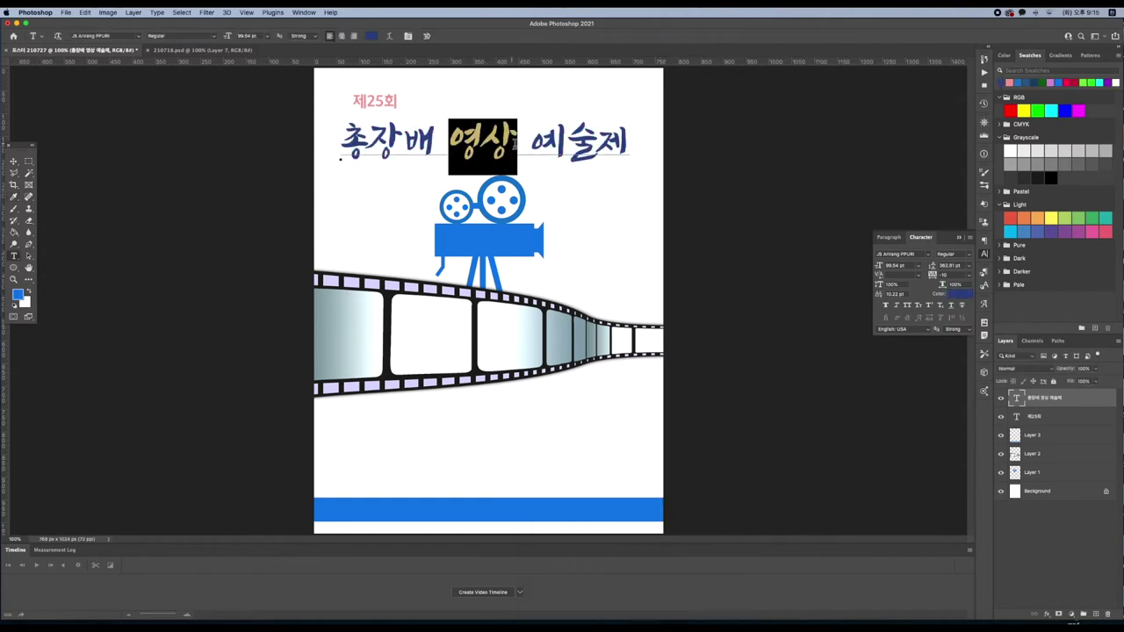
{"action": "left_click", "coordinate": [956, 295]}
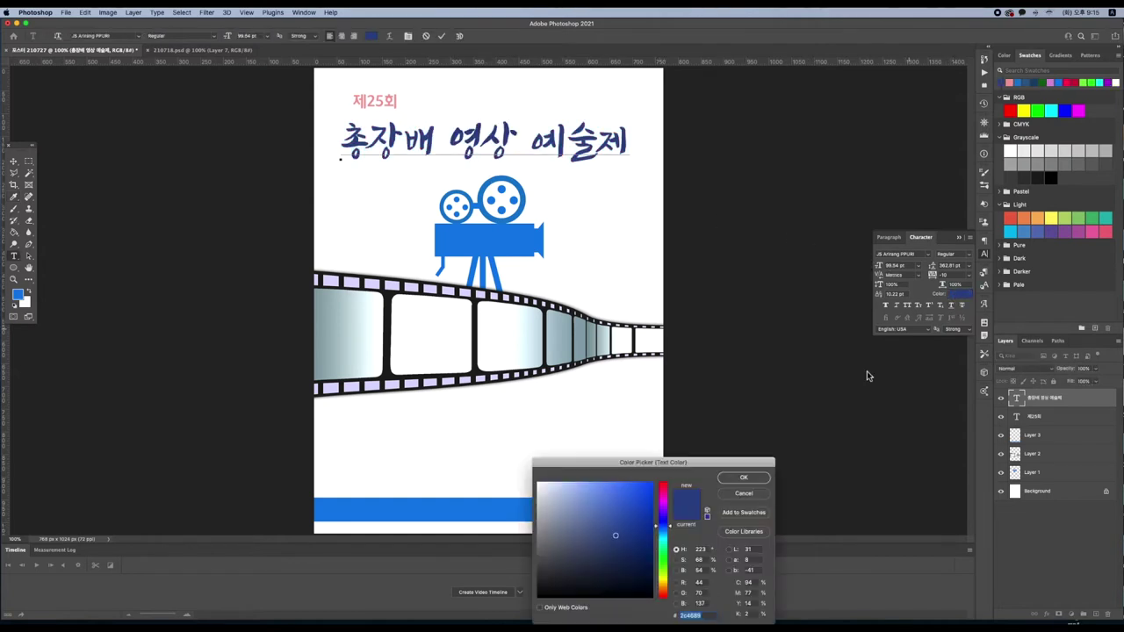
{"action": "left_click", "coordinate": [615, 513]}
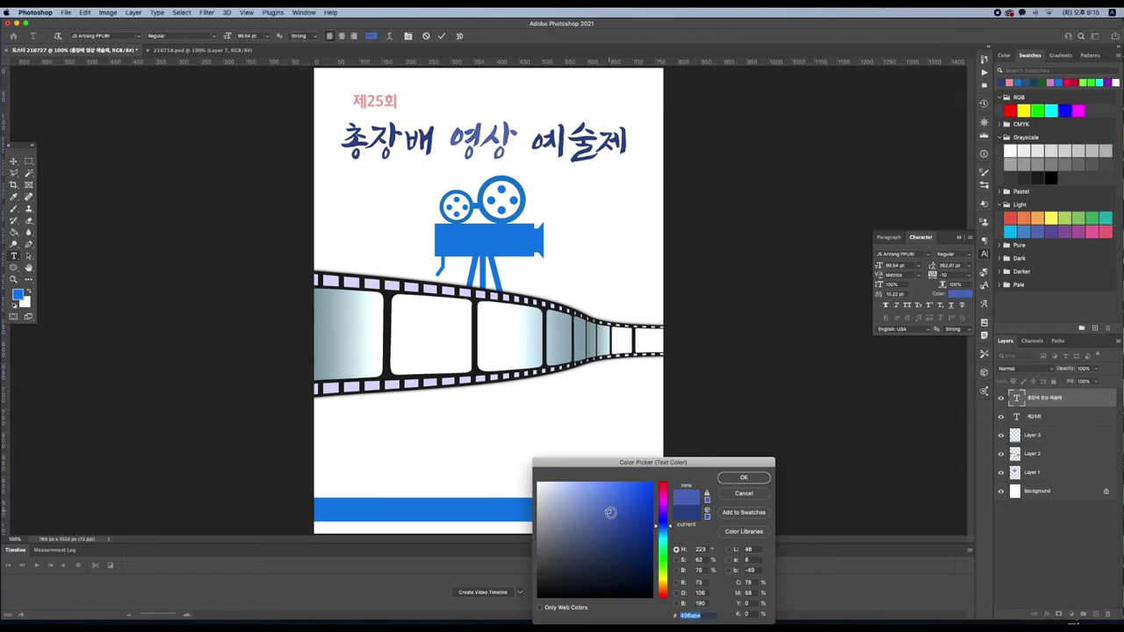
{"action": "left_click", "coordinate": [619, 504]}
{"action": "left_click", "coordinate": [743, 477]}
Step: Align "제25회" over the title's left edge and nudge the camera and film strip slightly downward
{"action": "left_click", "coordinate": [13, 161]}
{"action": "left_click_drag", "start_coordinate": [391, 104], "coordinate": [412, 136]}
{"action": "left_click_drag", "start_coordinate": [524, 245], "coordinate": [526, 251]}
{"action": "left_click_drag", "start_coordinate": [520, 320], "coordinate": [530, 333]}
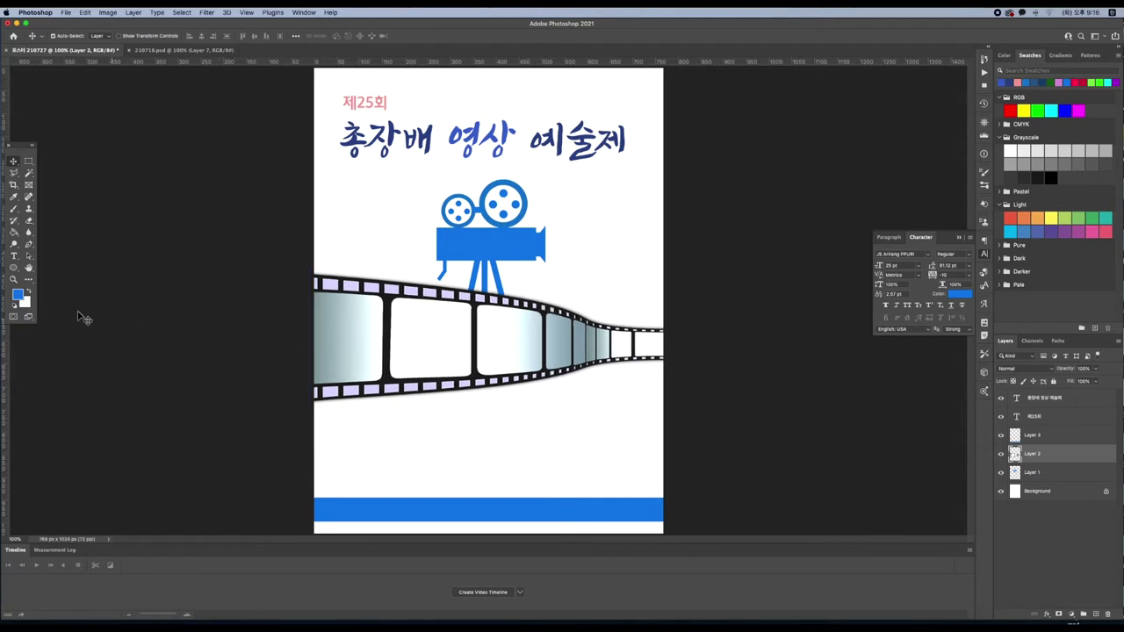
Step: Add the date text "일시 : 2021년 10월 7일 오후 1시~5시" below the film strip
{"action": "left_click", "coordinate": [14, 256]}
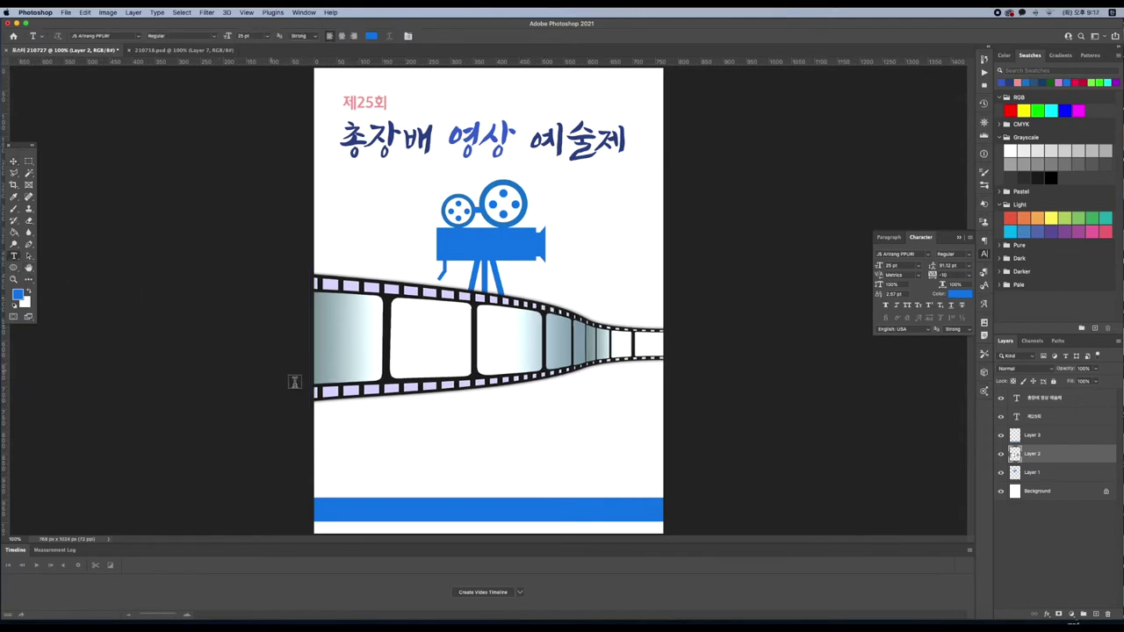
{"action": "left_click", "coordinate": [372, 420]}
{"action": "type", "text": "쉬"}
{"action": "type", "text": "ㄹ시"}
{"action": "type", "text": " : 2021년 10월"}
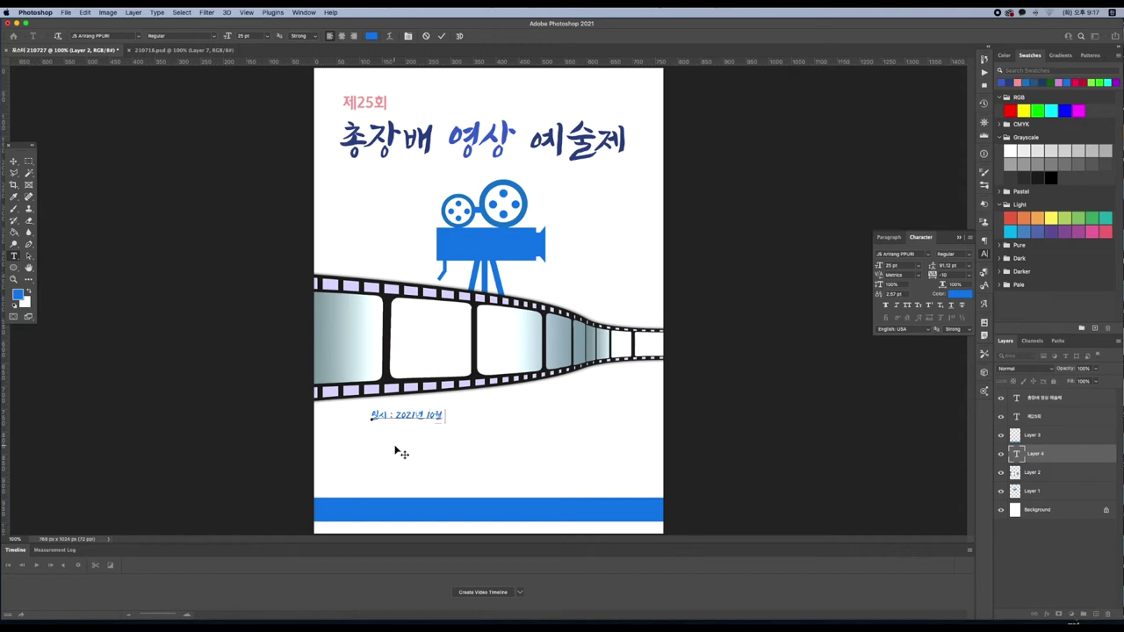
{"action": "type", "text": " 7일 오후 4시~5시"}
Step: Change the date line's font to 12LotteMartDreamBold and set its tracking to -20
{"action": "left_click", "coordinate": [13, 256]}
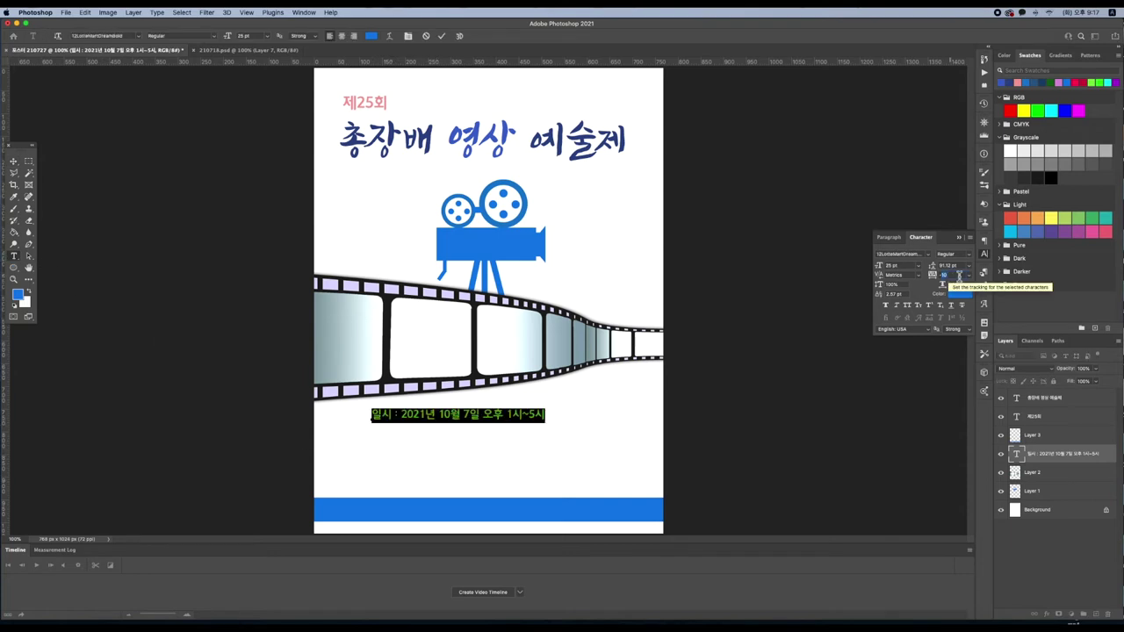
{"action": "type", "text": "-2"}
{"action": "type", "text": "20"}
{"action": "key", "text": "Return"}
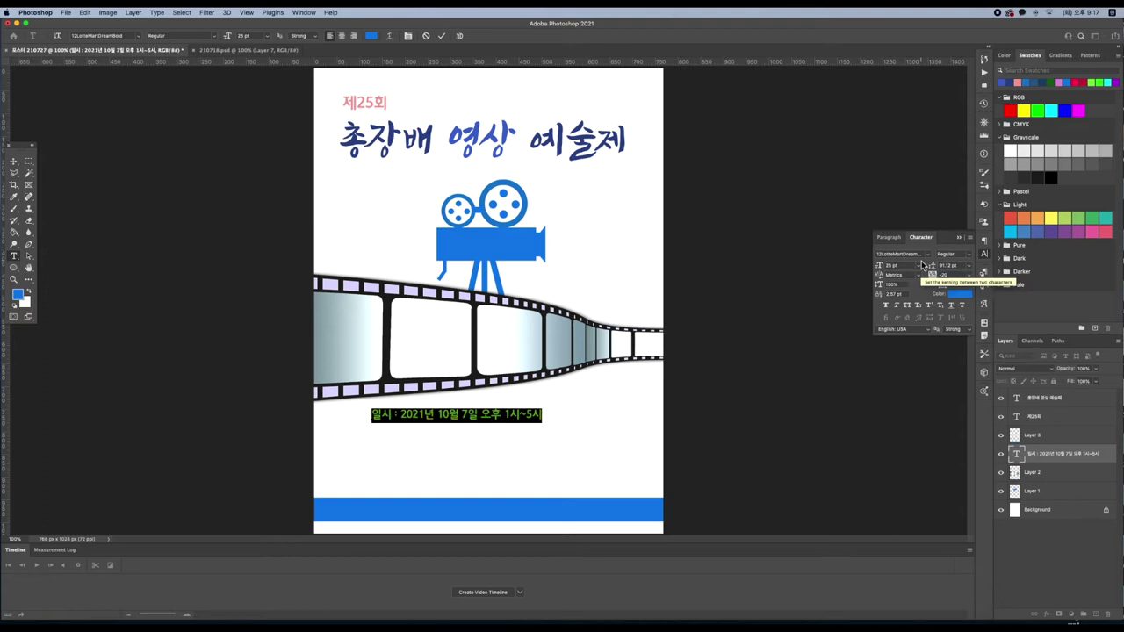
Step: Set the date line's text colour to black and nudge the line slightly down and to the left
{"action": "left_click", "coordinate": [457, 419]}
{"action": "left_click_drag", "start_coordinate": [373, 419], "coordinate": [648, 394]}
{"action": "left_click", "coordinate": [957, 294]}
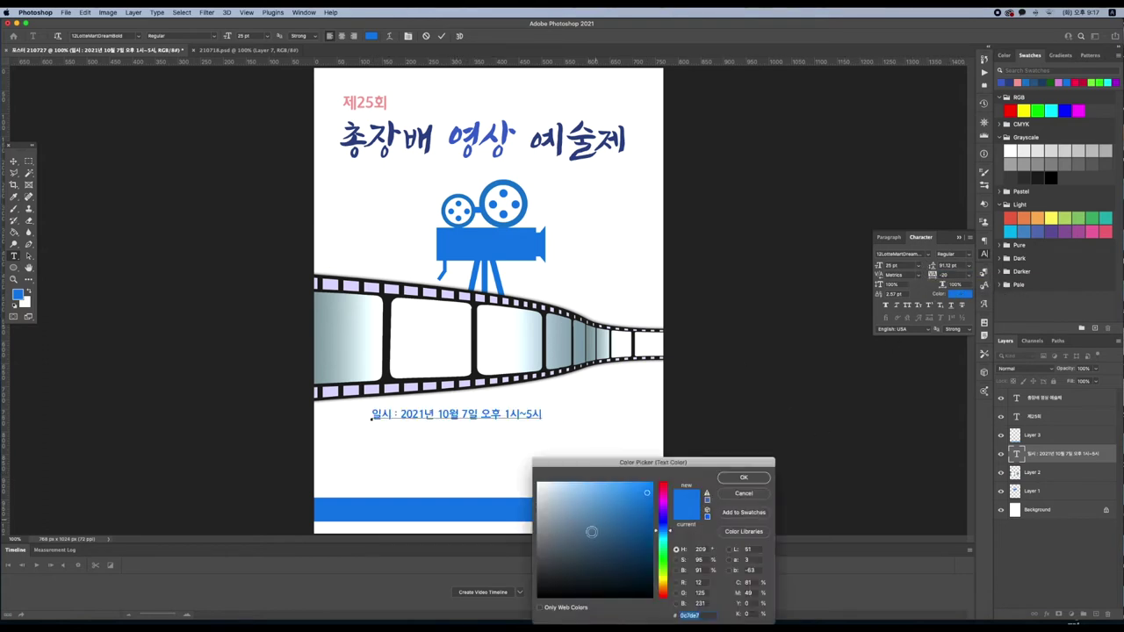
{"action": "left_click", "coordinate": [544, 596]}
{"action": "left_click", "coordinate": [743, 477]}
{"action": "key", "text": "super+Return"}
{"action": "left_click_drag", "start_coordinate": [504, 417], "coordinate": [500, 420]}
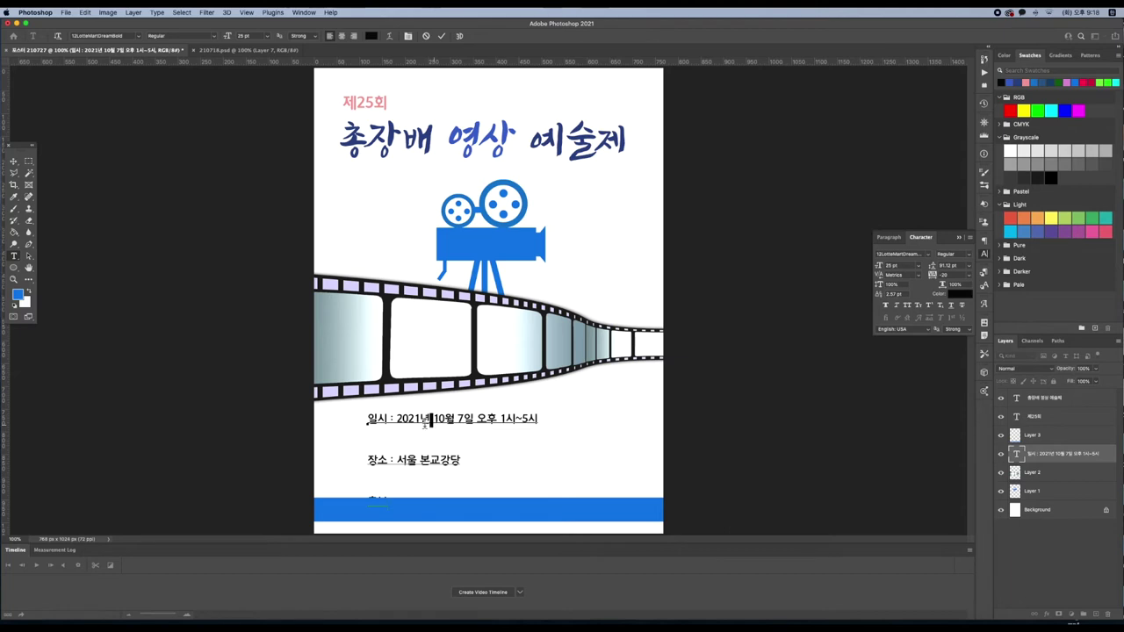
Step: Set the event details text's leading to Auto and insert "방송통신대" before "서울 본교강당" in the venue line
{"action": "key", "text": "super+a"}
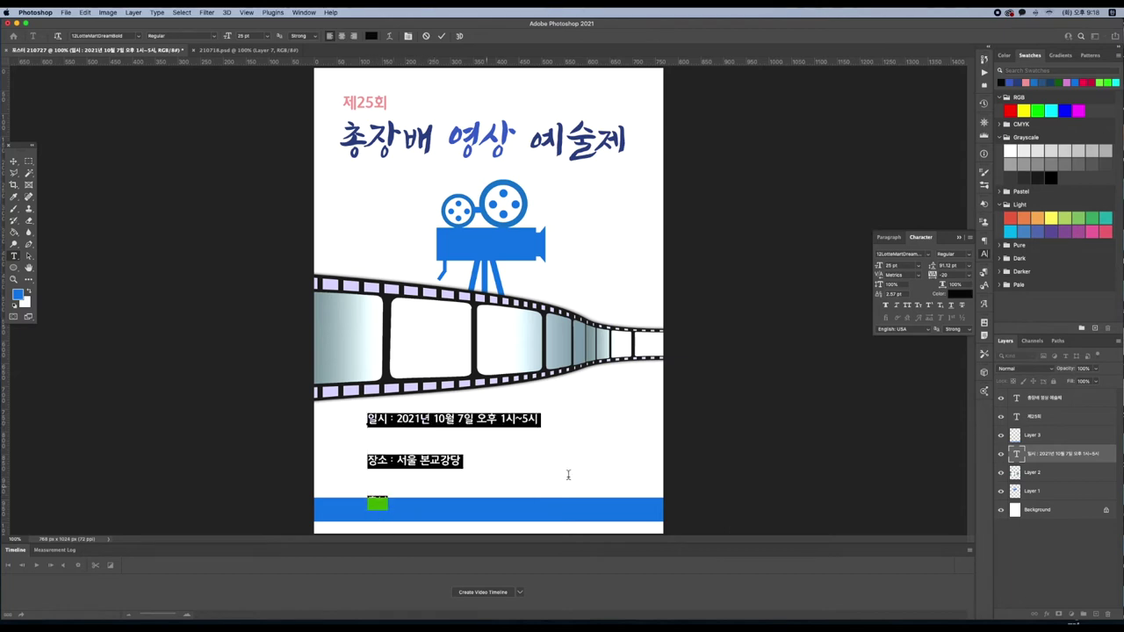
{"action": "left_click", "coordinate": [970, 266]}
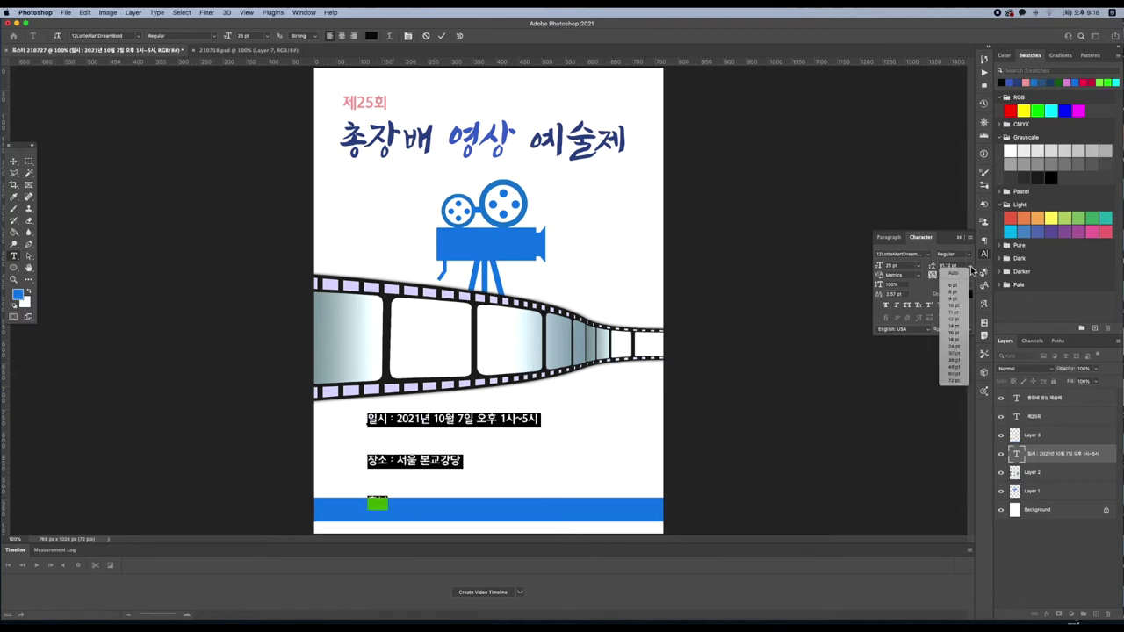
{"action": "left_click", "coordinate": [955, 274]}
{"action": "left_click", "coordinate": [417, 419]}
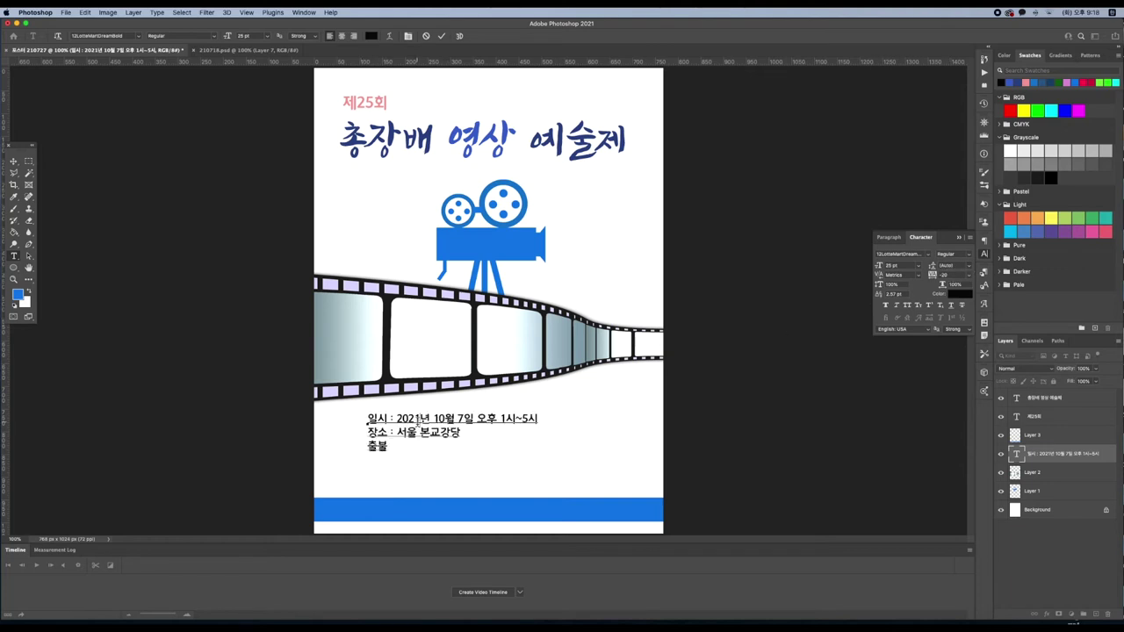
{"action": "type", "text": "방송통신대"}
{"action": "double_click", "coordinate": [402, 449]}
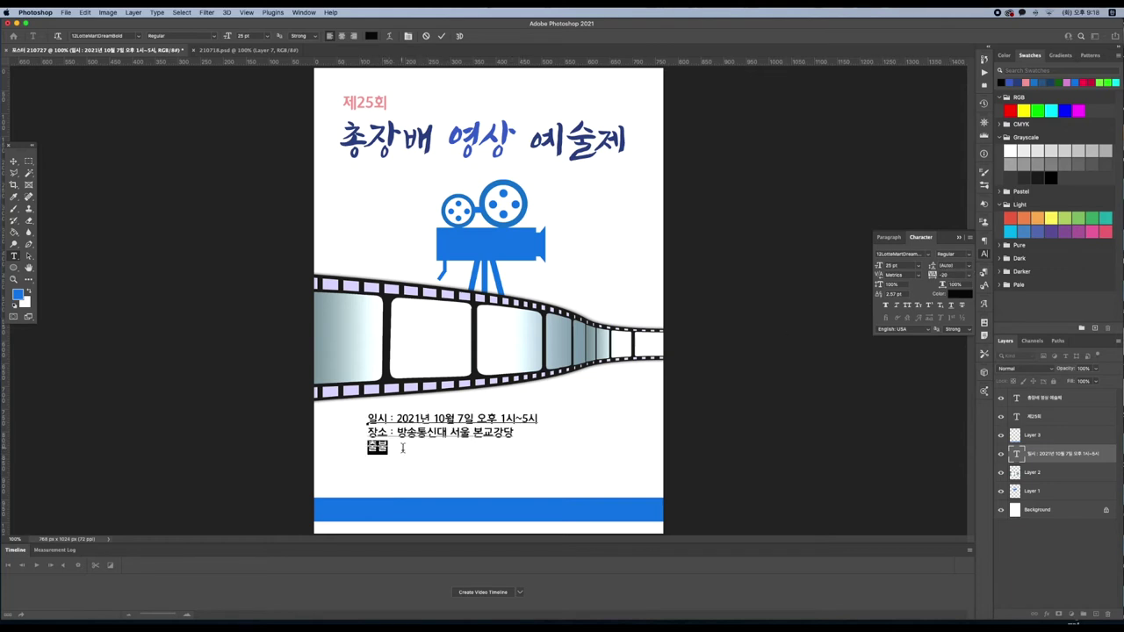
{"action": "type", "text": "출품일 : 2021년 10월 20일"}
{"action": "double_click", "coordinate": [450, 448]}
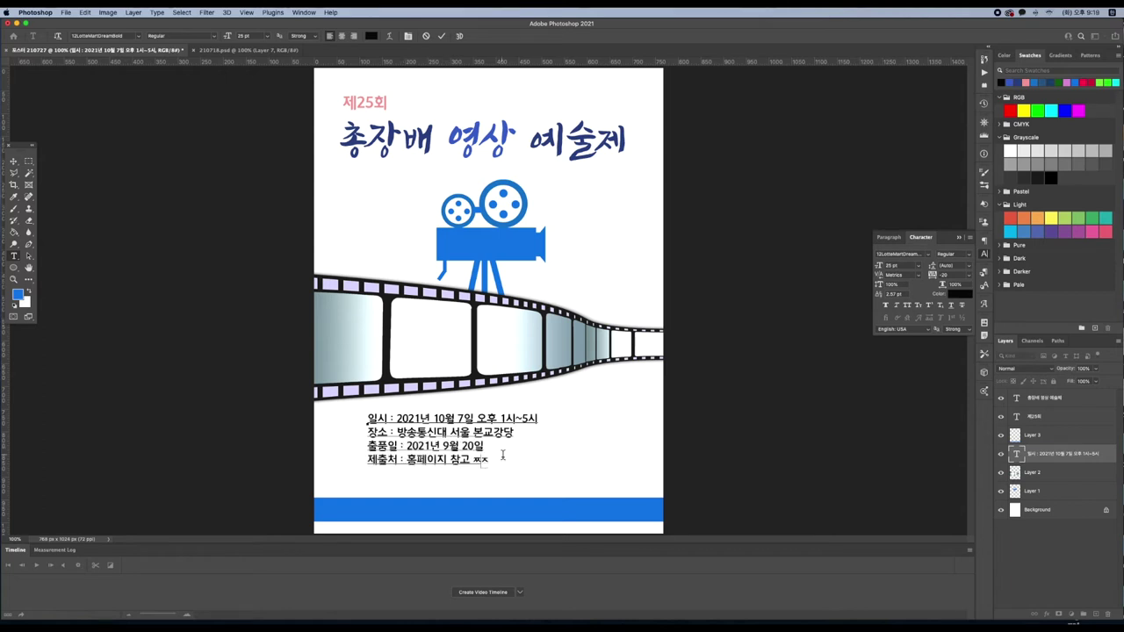
{"action": "type", "text": "www.knou.ac.kr"}
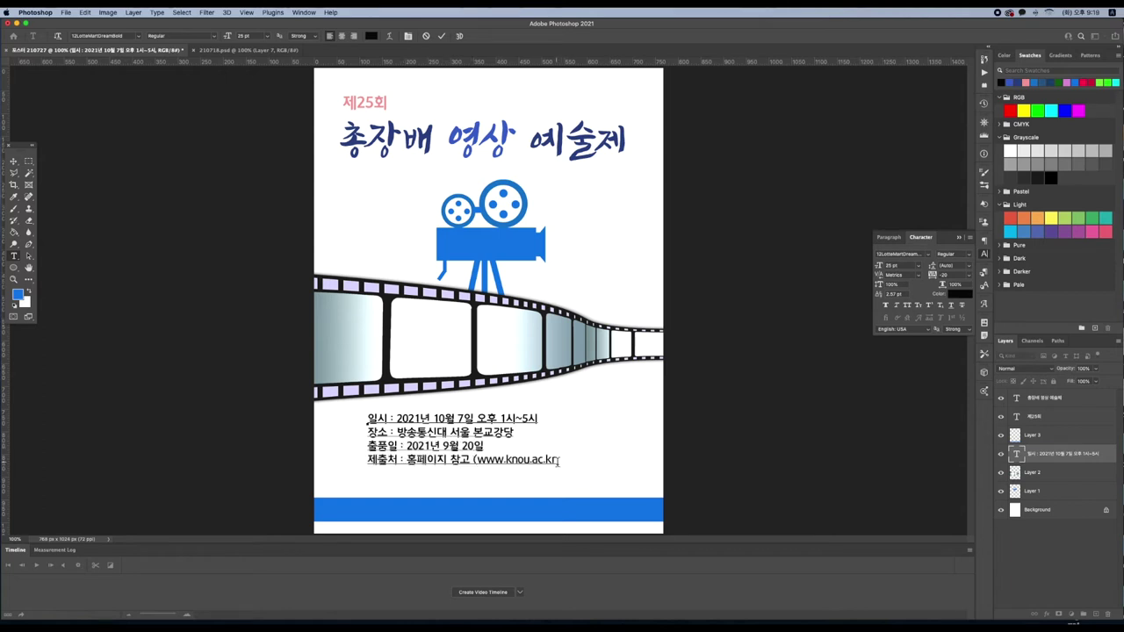
{"action": "type", "text": ")"}
{"action": "key", "text": "super+Tab"}
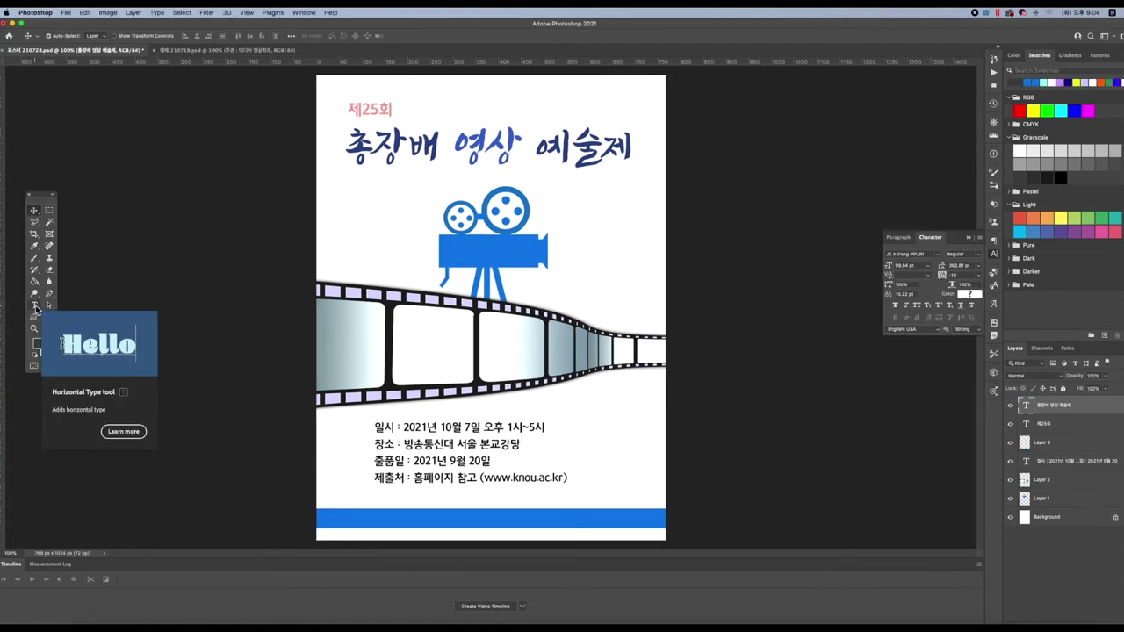
Step: Add the text label "주최:" on the left part of the blue bar
{"action": "left_click", "coordinate": [372, 522]}
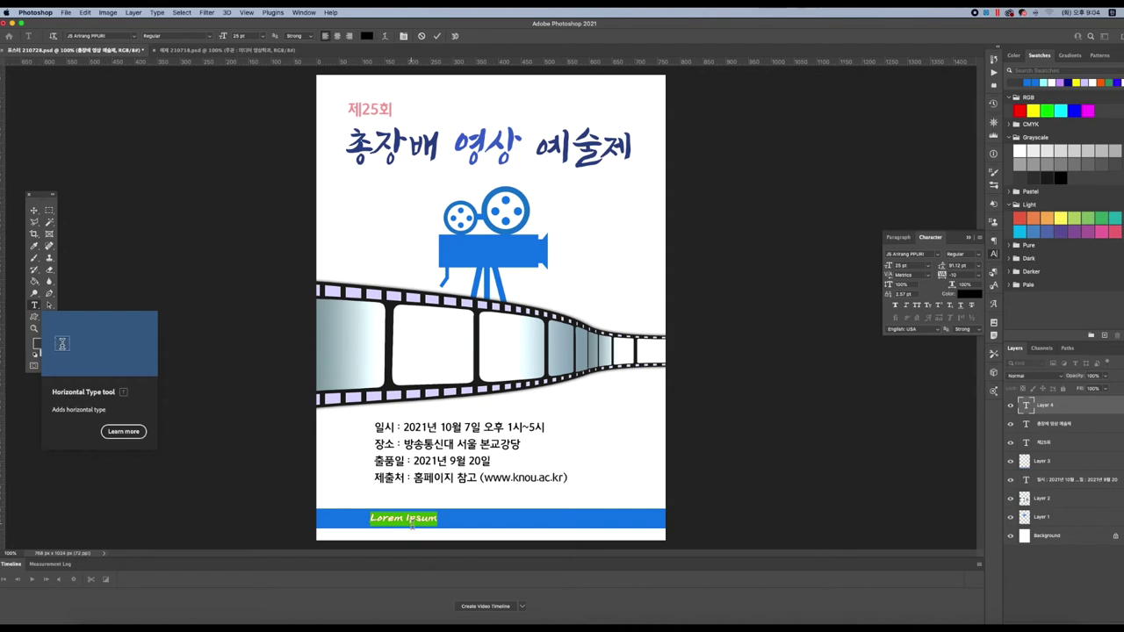
{"action": "type", "text": "ㅈㅜ최:"}
{"action": "key", "text": "super+Return"}
{"action": "key", "text": "v"}
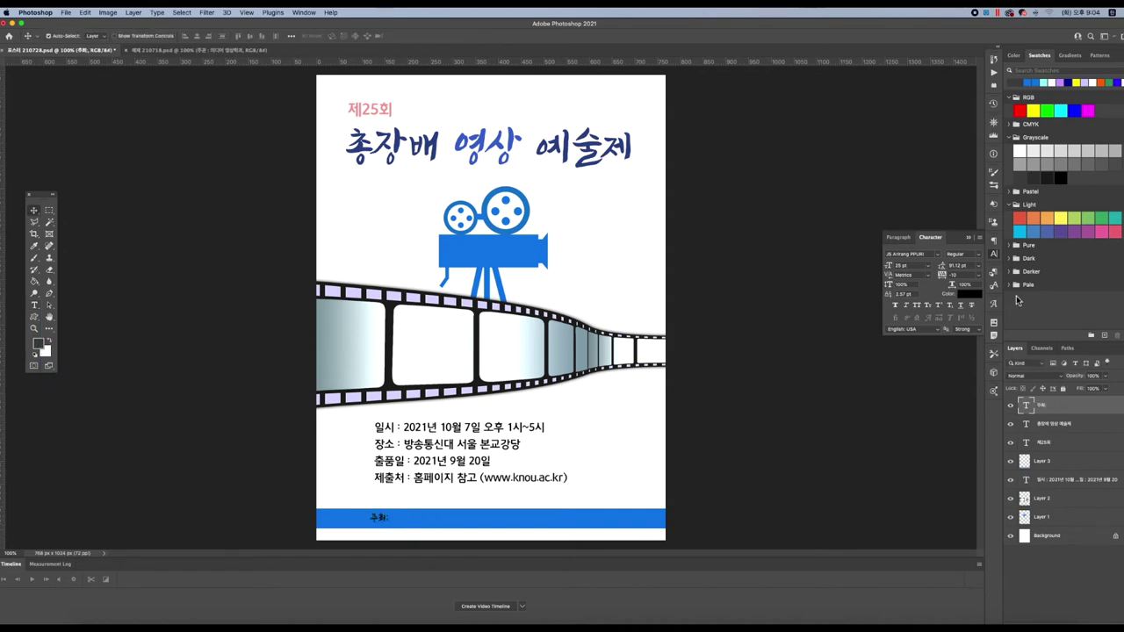
Step: Colour the "주최:" label white, change its font to 12LotteMartLight and nudge it slightly to the left
{"action": "left_click", "coordinate": [970, 295]}
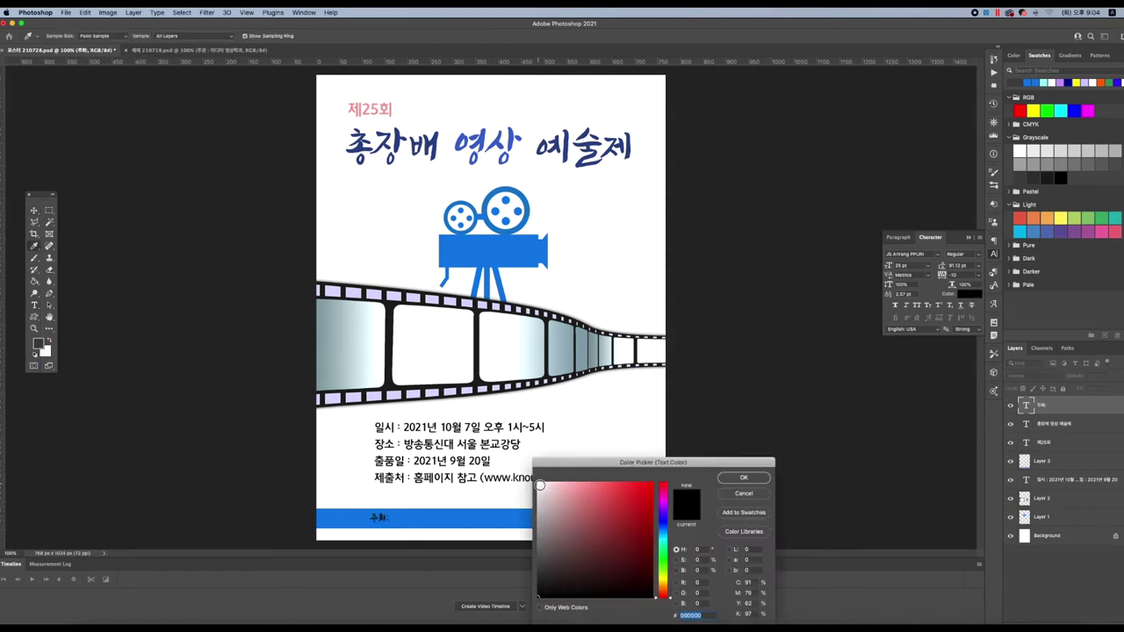
{"action": "key", "text": "Return"}
{"action": "left_click", "coordinate": [937, 256]}
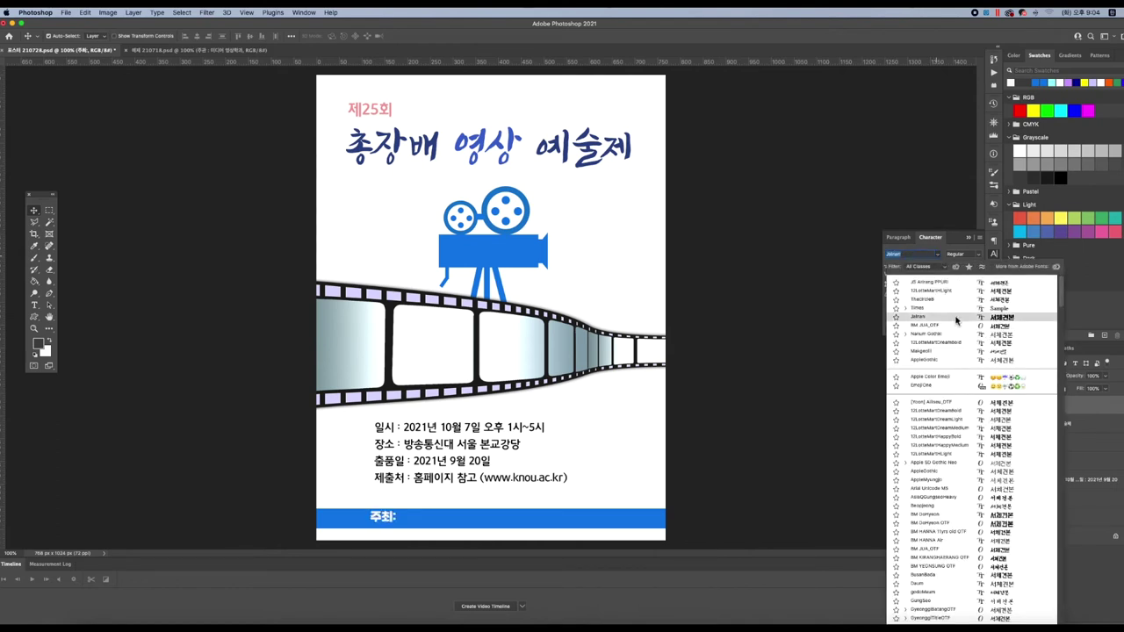
{"action": "left_click", "coordinate": [962, 291]}
{"action": "left_click_drag", "start_coordinate": [384, 520], "coordinate": [376, 521]}
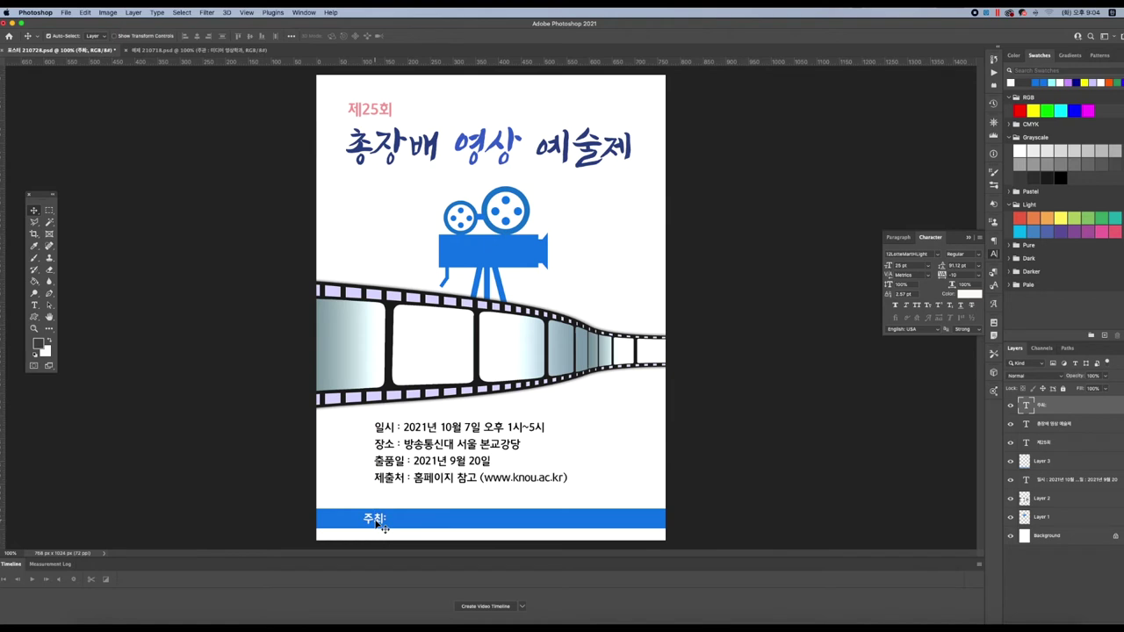
Step: Duplicate the "주최:" label further right along the blue bar and change the copy's text to "주관:"
{"action": "left_click_drag", "start_coordinate": [378, 523], "coordinate": [504, 524], "text": "alt"}
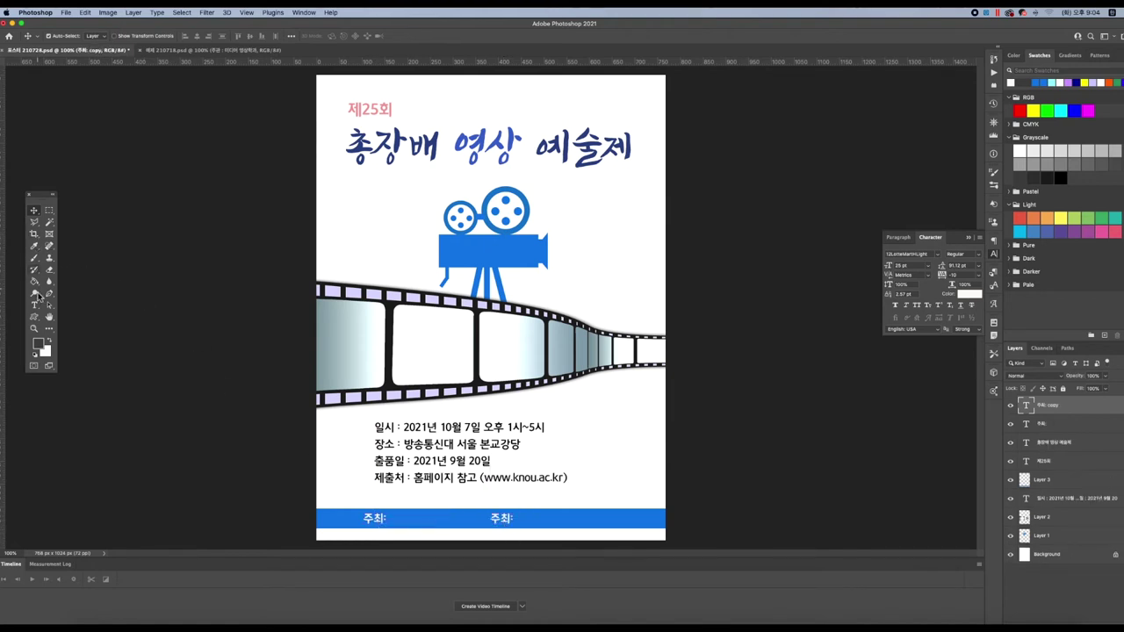
{"action": "left_click", "coordinate": [34, 305]}
{"action": "double_click", "coordinate": [502, 520]}
{"action": "type", "text": "주관"}
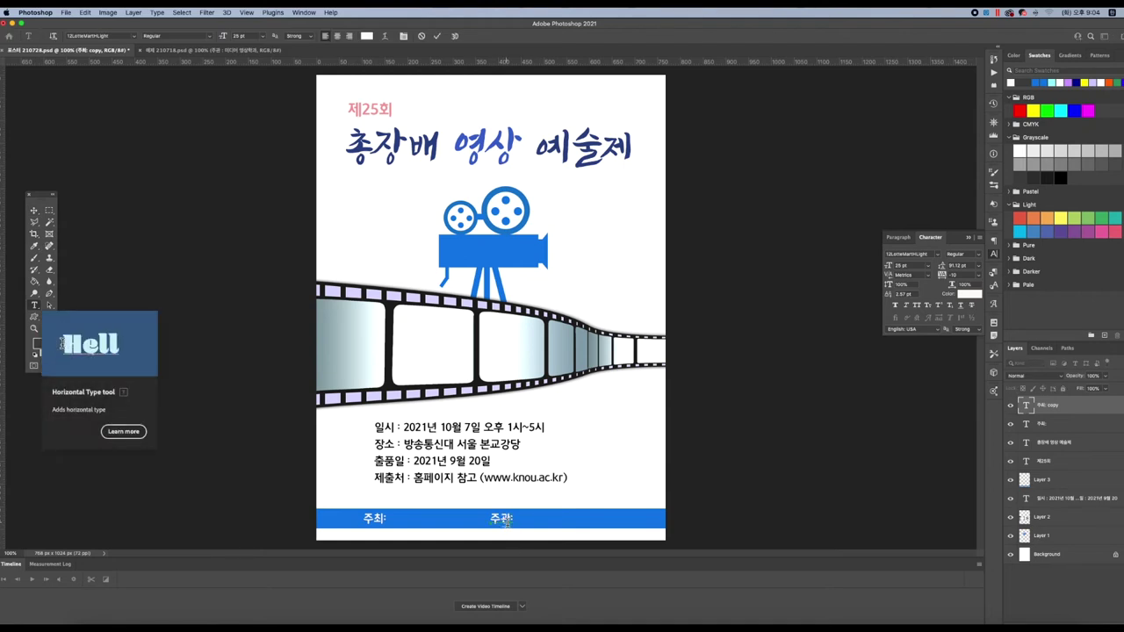
{"action": "left_click", "coordinate": [34, 211]}
{"action": "left_click", "coordinate": [598, 465]}
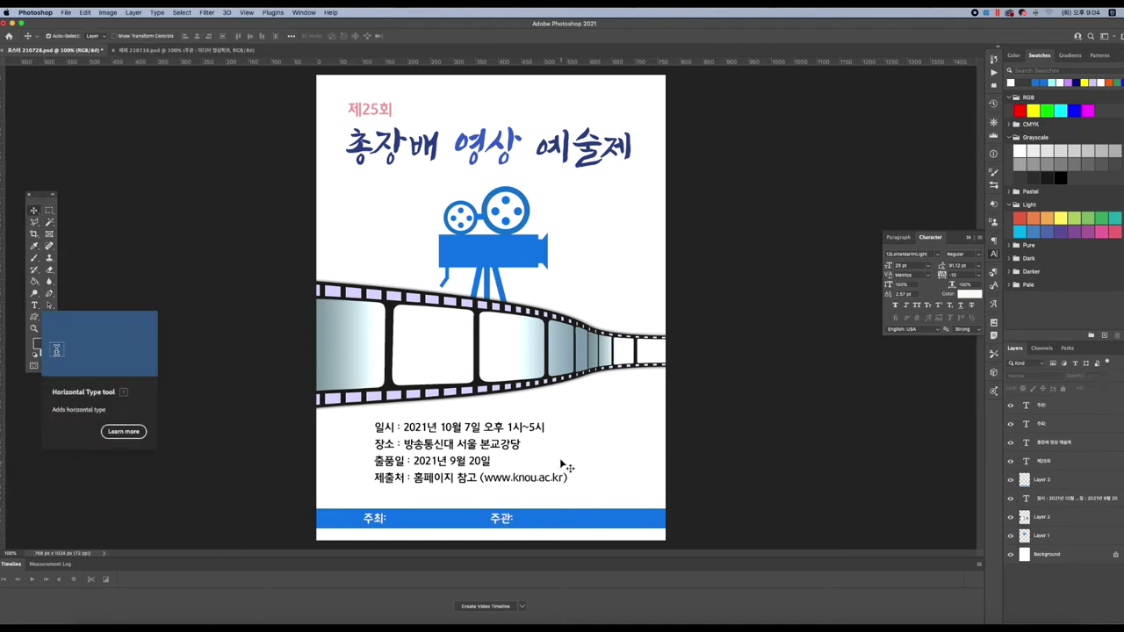
Step: Open the logo file 방송통신대 로고야.png and copy its logo into the poster
{"action": "key", "text": "super+o"}
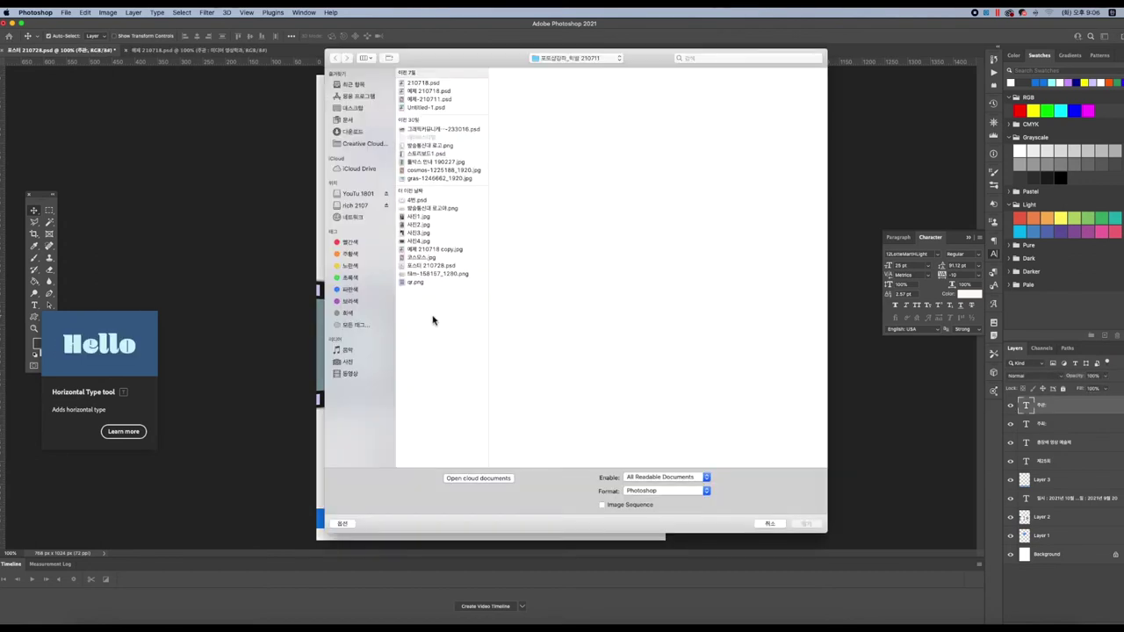
{"action": "left_click", "coordinate": [444, 209]}
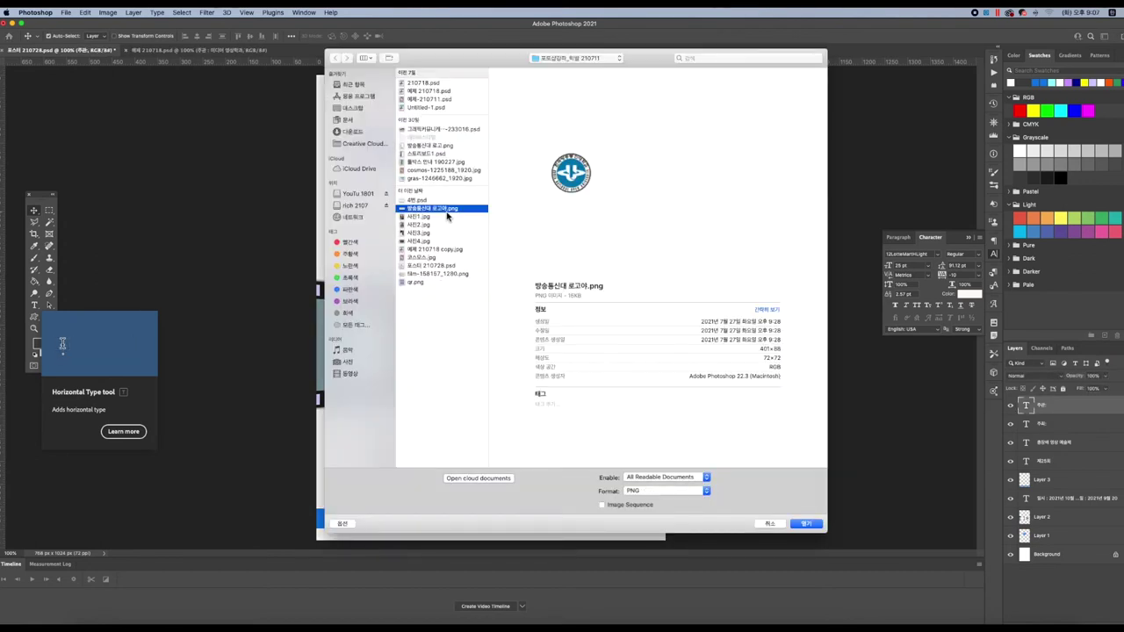
{"action": "double_click", "coordinate": [444, 210]}
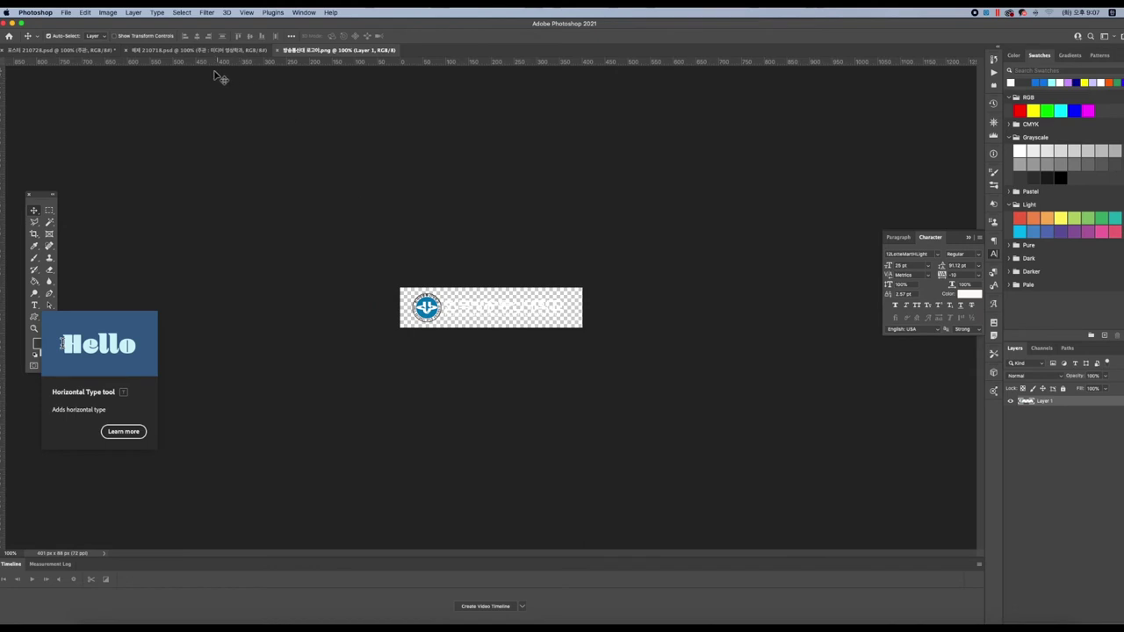
{"action": "left_click_drag", "start_coordinate": [362, 50], "coordinate": [105, 121]}
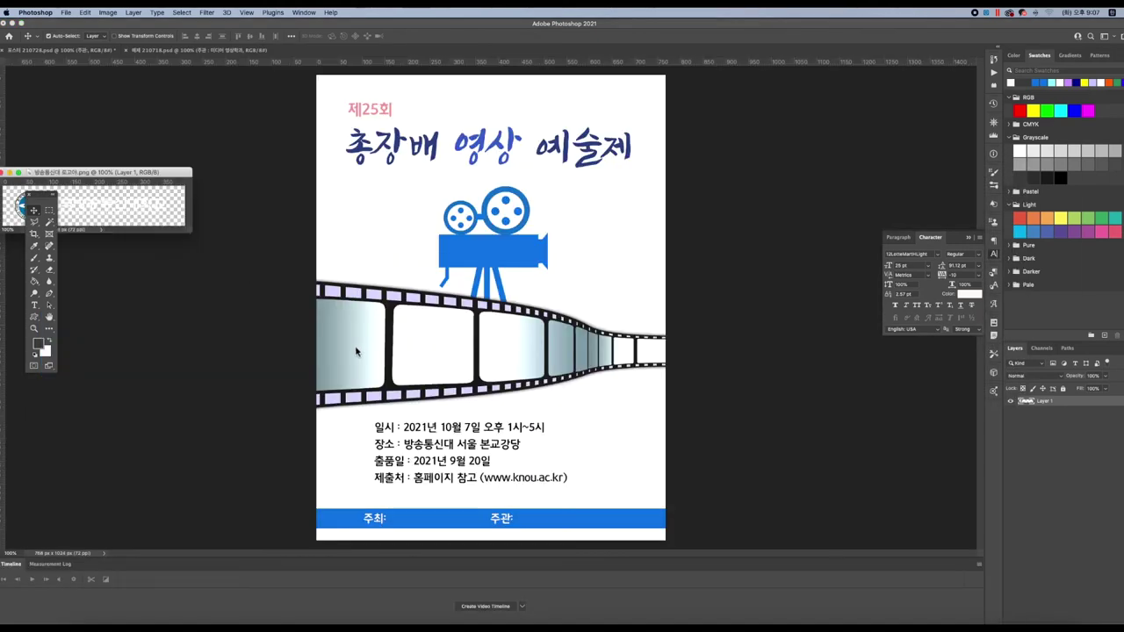
{"action": "left_click_drag", "start_coordinate": [23, 208], "coordinate": [469, 476]}
Step: Place the university logo beside "주최:" and scale it down to about 60% so it fits before "주관:"
{"action": "left_click_drag", "start_coordinate": [466, 526], "coordinate": [402, 520]}
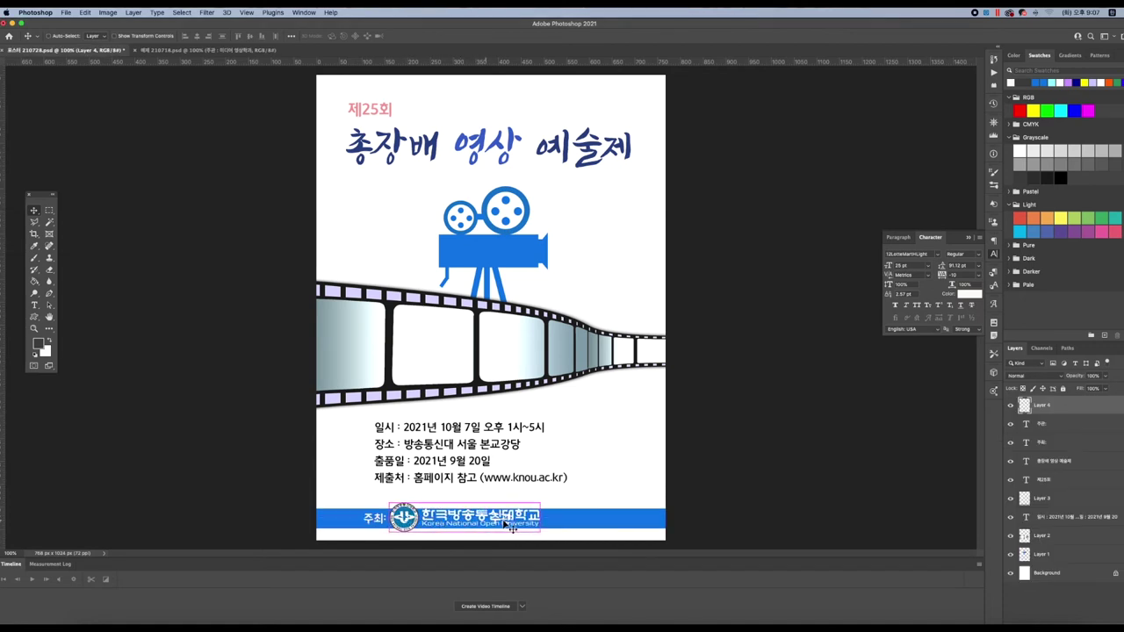
{"action": "key", "text": "super+t"}
{"action": "left_click_drag", "start_coordinate": [544, 504], "coordinate": [458, 525]}
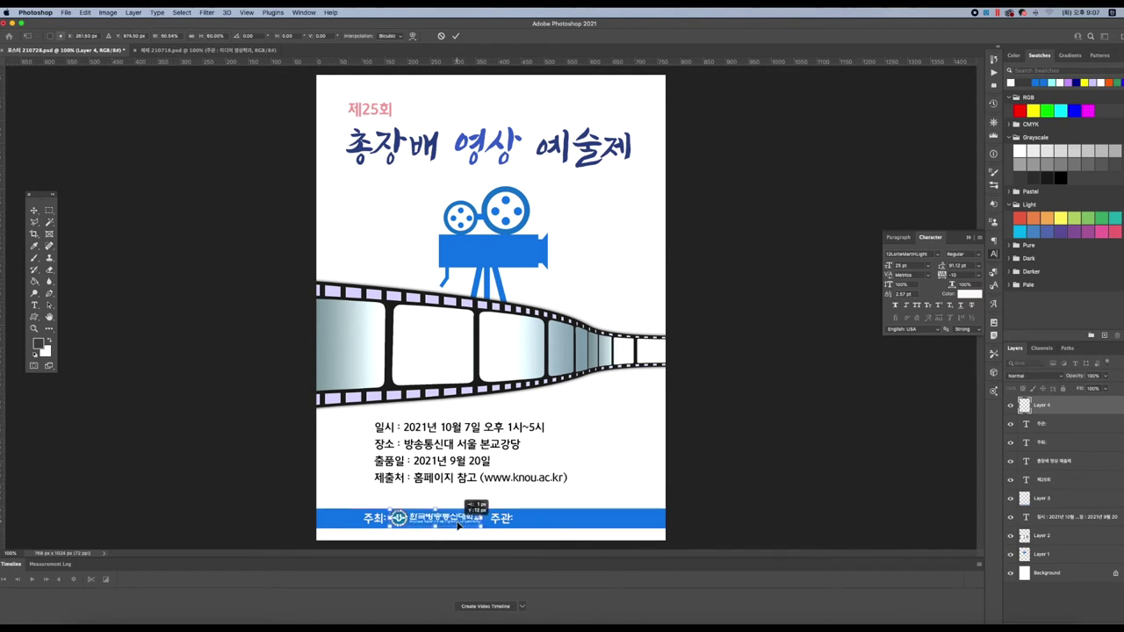
{"action": "key", "text": "Return"}
Step: Add the department name "미디어영상학과" after "주관:" on the blue bar
{"action": "key", "text": "t"}
{"action": "left_click", "coordinate": [513, 519]}
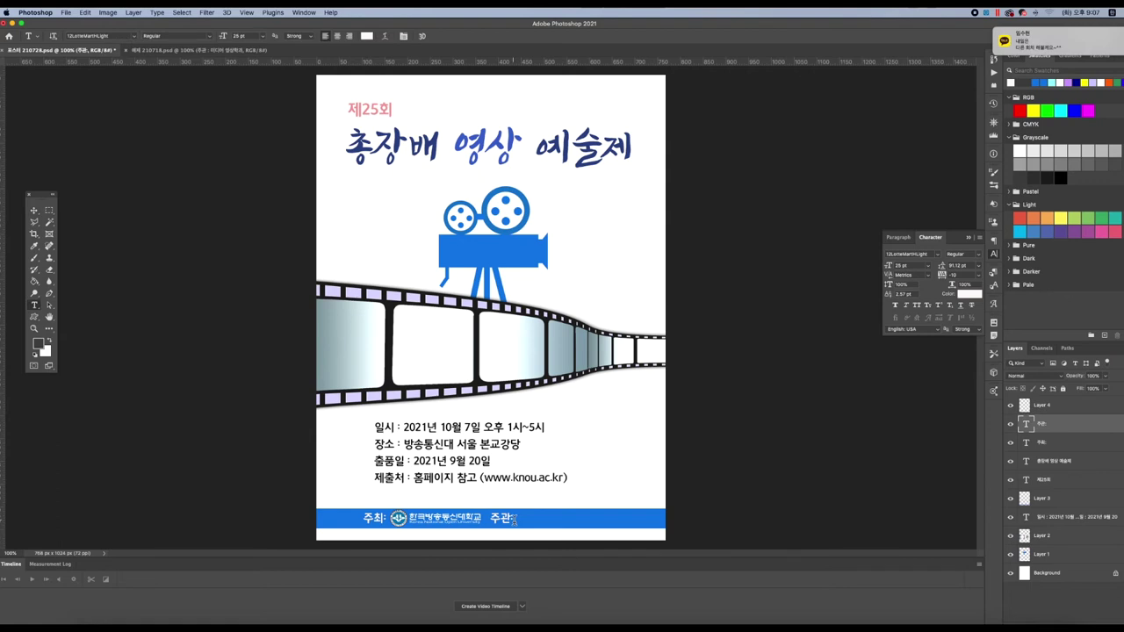
{"action": "type", "text": "미ㅇ"}
{"action": "key", "text": "BackSpace"}
{"action": "type", "text": "디"}
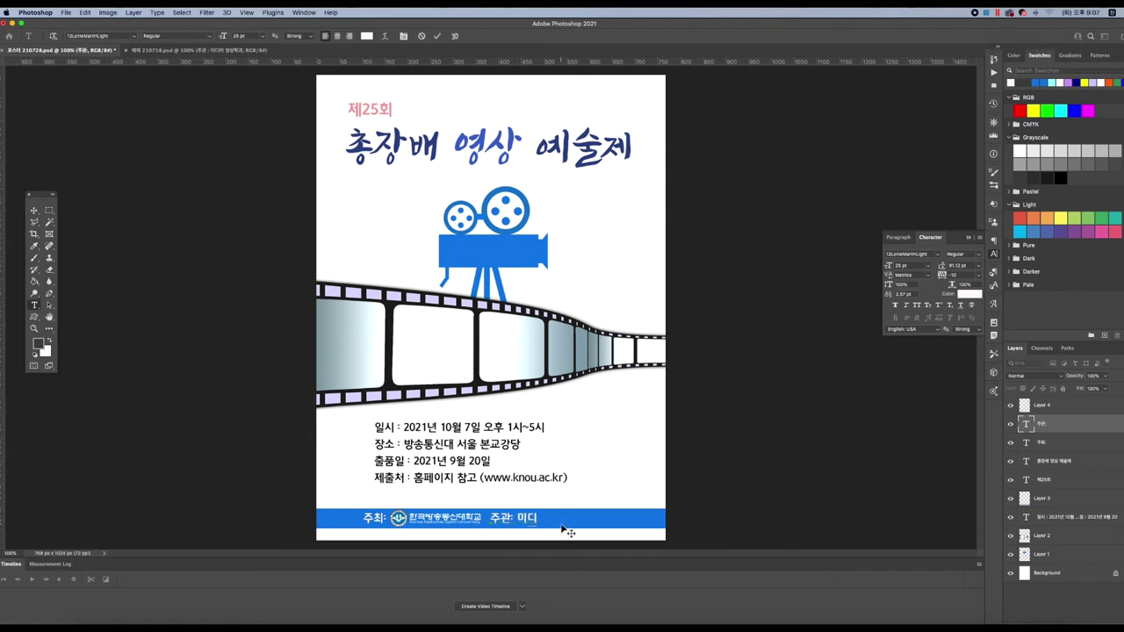
{"action": "type", "text": "어영상하"}
{"action": "type", "text": "과"}
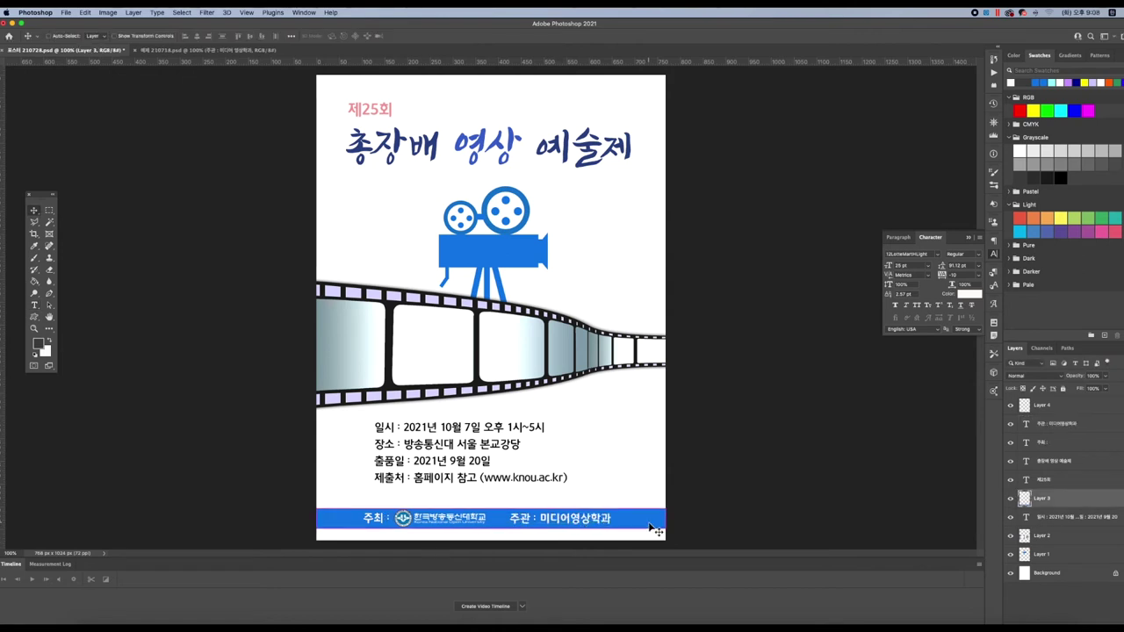
Step: Transform the blue bar to make it slightly taller behind the organiser text
{"action": "key", "text": "super+t"}
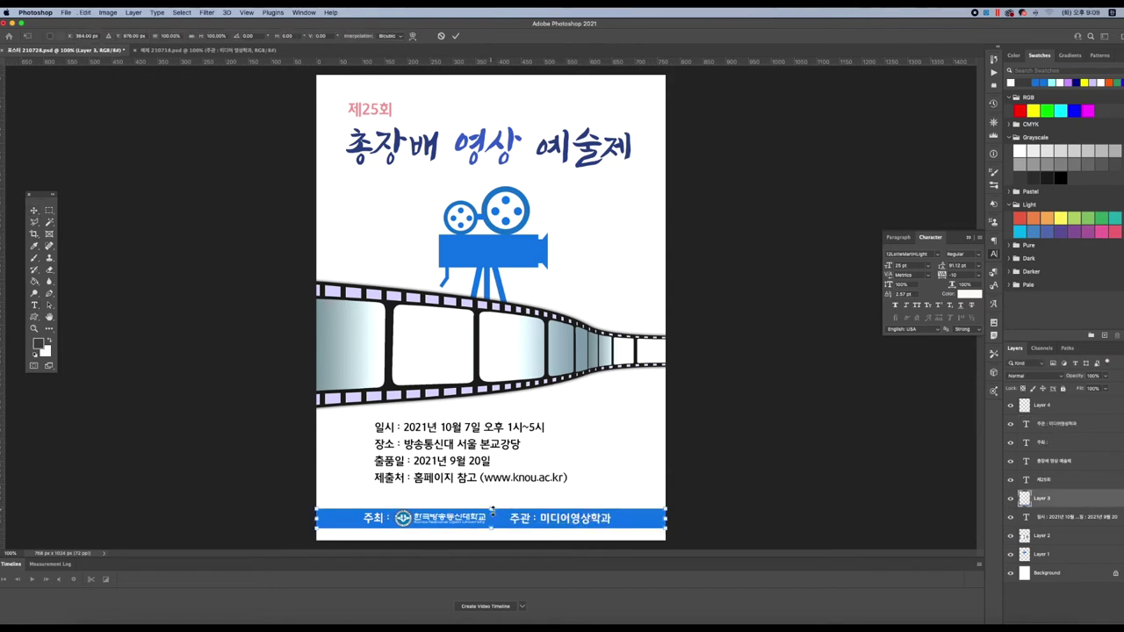
{"action": "key", "text": "Return"}
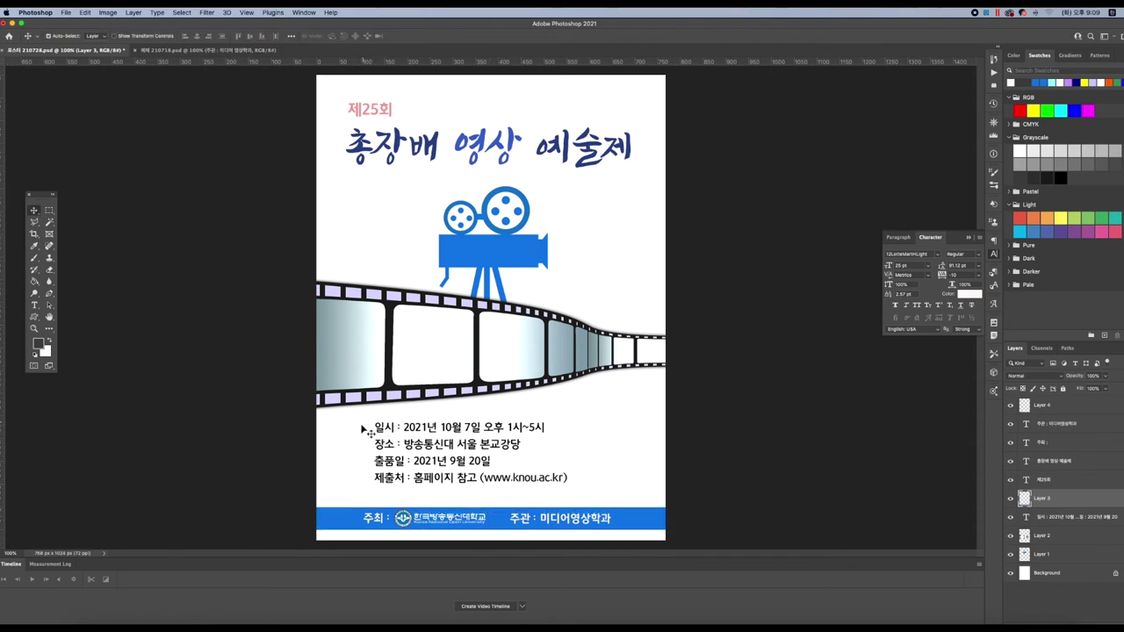
Step: Activate the Custom Shape tool and browse its preset shape groups
{"action": "left_click", "coordinate": [34, 318]}
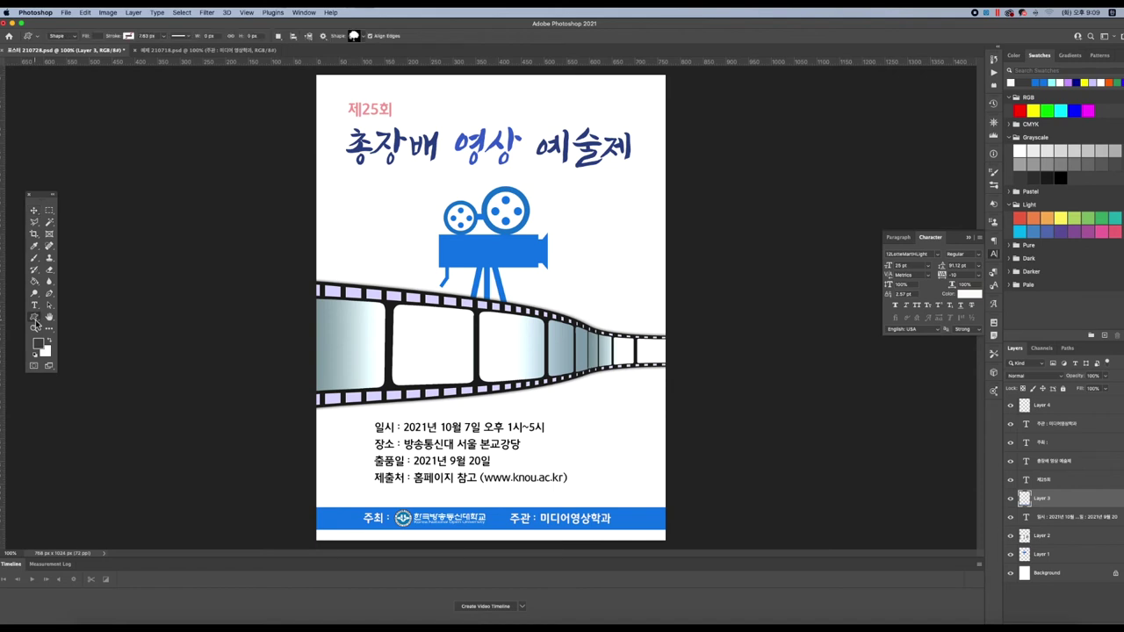
{"action": "left_click", "coordinate": [361, 36]}
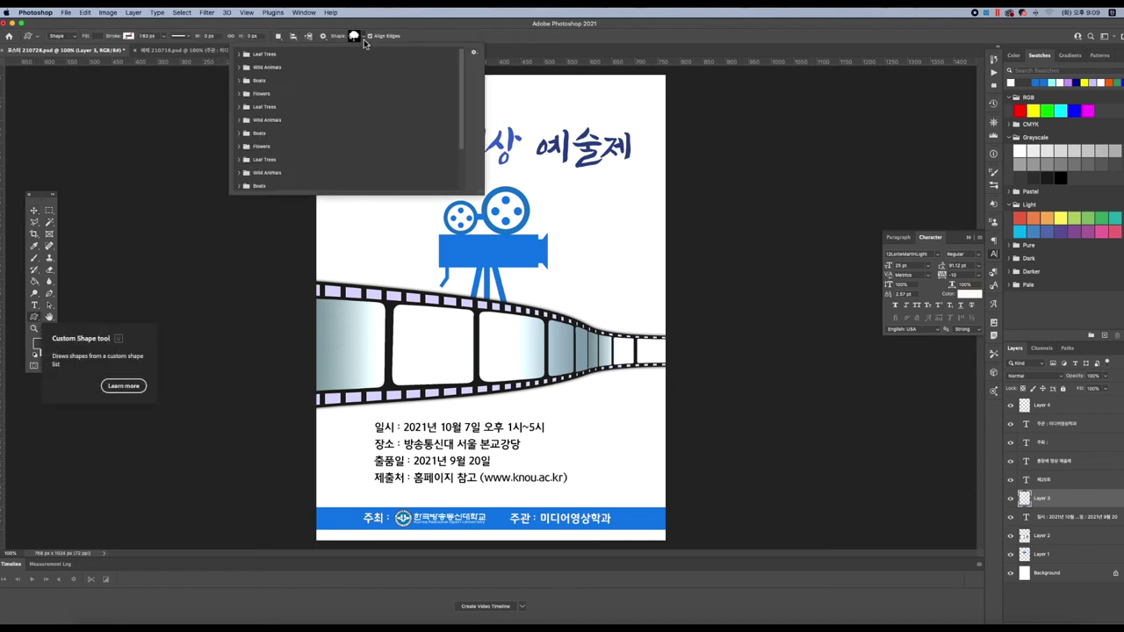
{"action": "left_click_drag", "start_coordinate": [463, 89], "coordinate": [461, 140]}
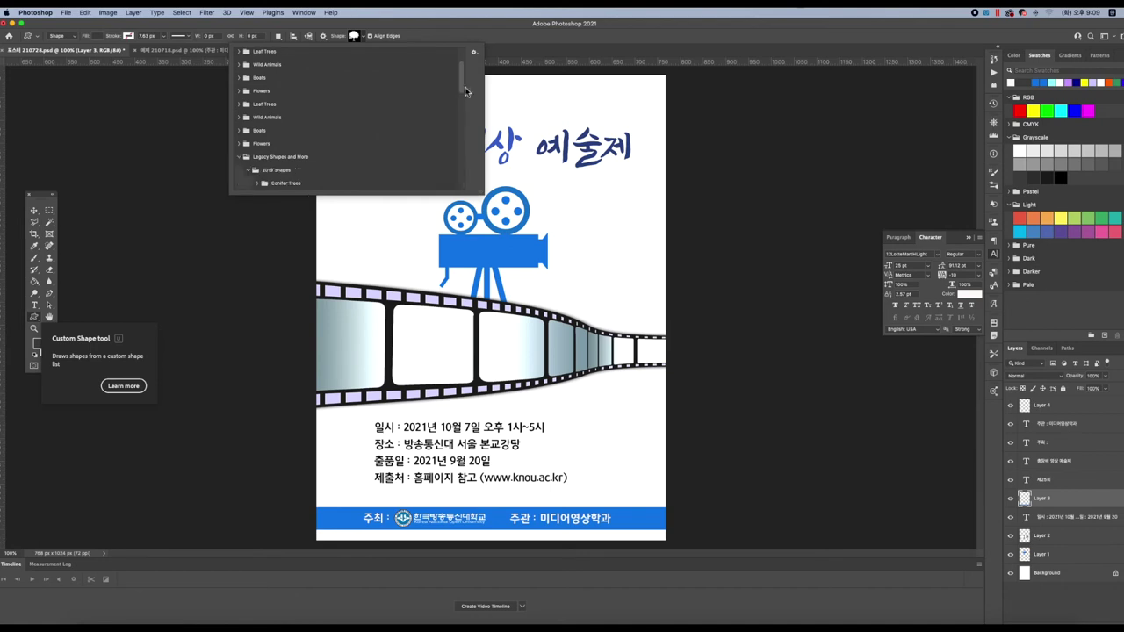
{"action": "left_click_drag", "start_coordinate": [464, 88], "coordinate": [464, 131]}
{"action": "scroll", "coordinate": [384, 149], "scroll_direction": "up", "scroll_amount": 5}
{"action": "left_click", "coordinate": [240, 165]}
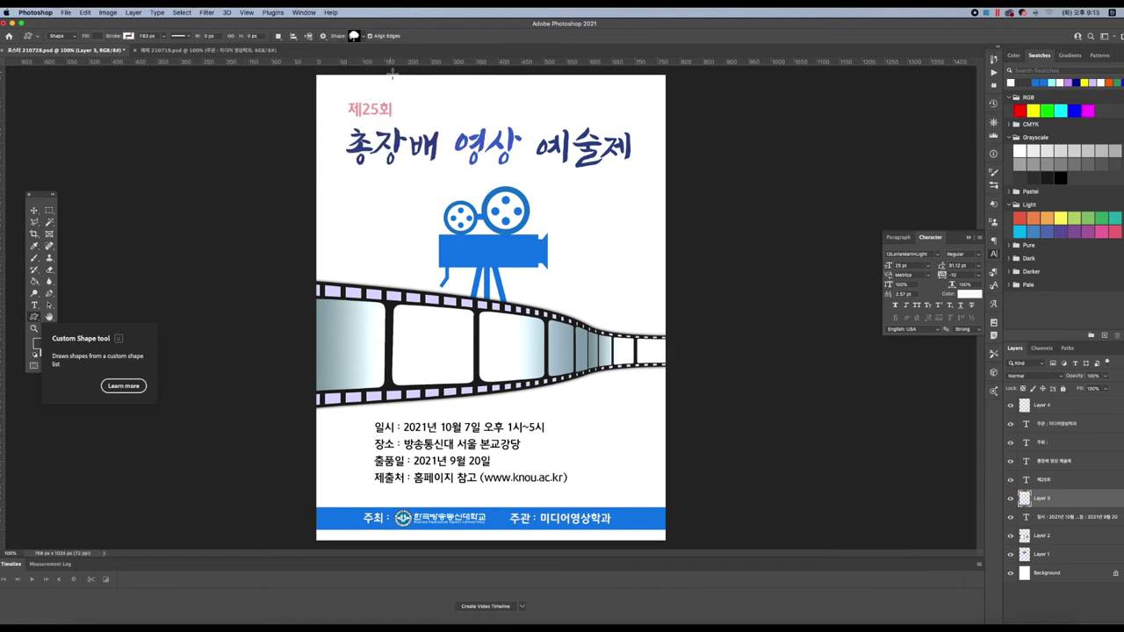
{"action": "left_click", "coordinate": [362, 36]}
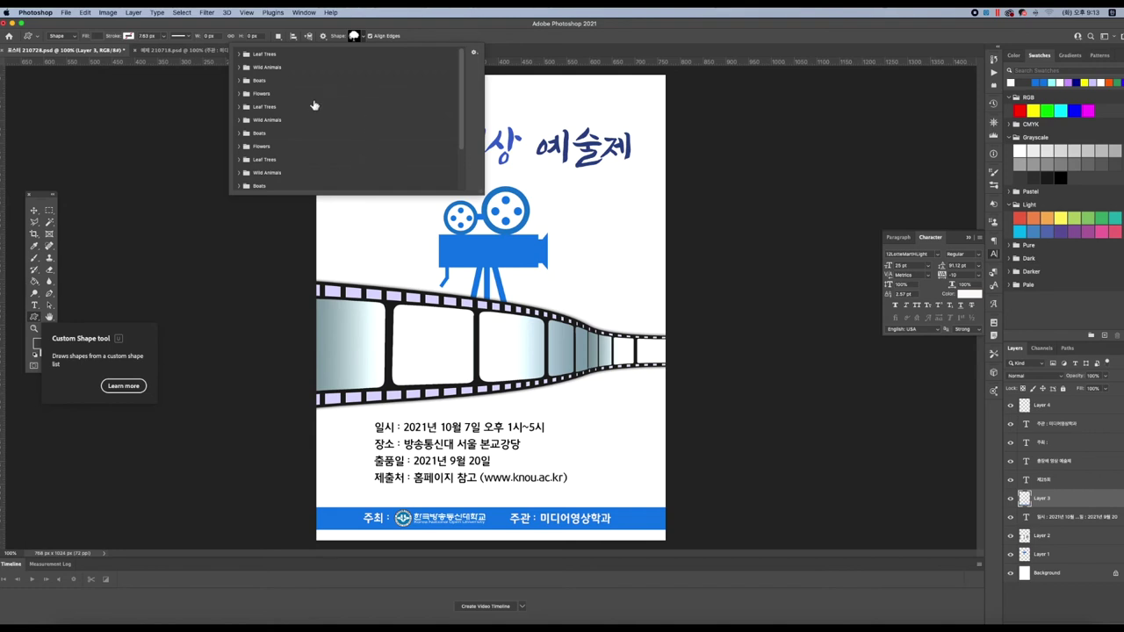
Step: Display the shape library and append the Legacy Shapes and More set to it
{"action": "left_click", "coordinate": [305, 12]}
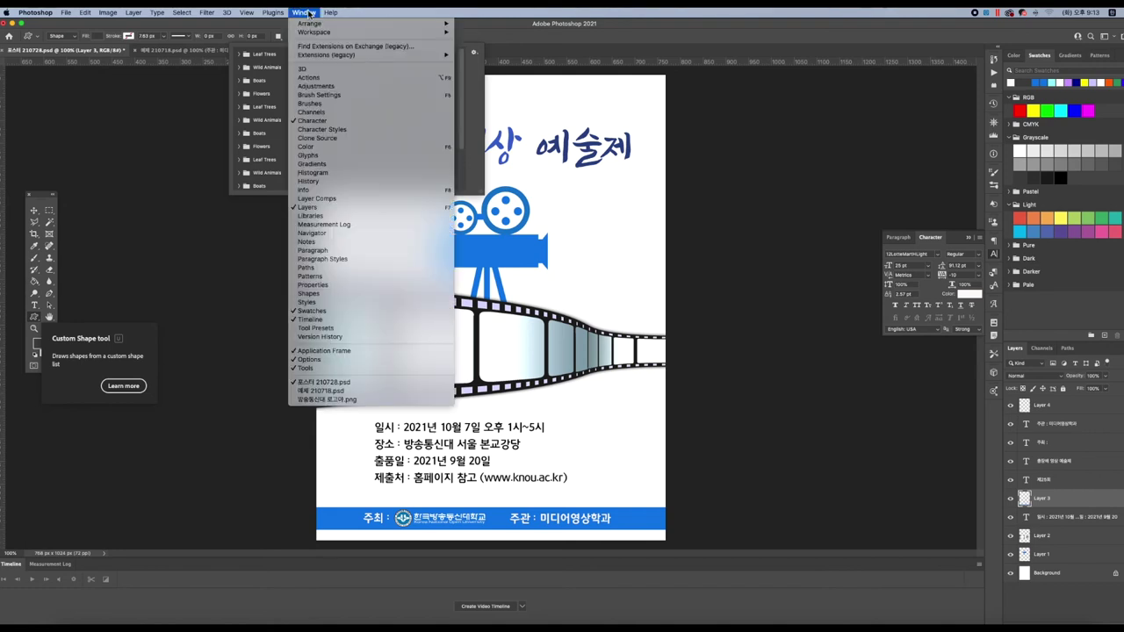
{"action": "left_click", "coordinate": [317, 295]}
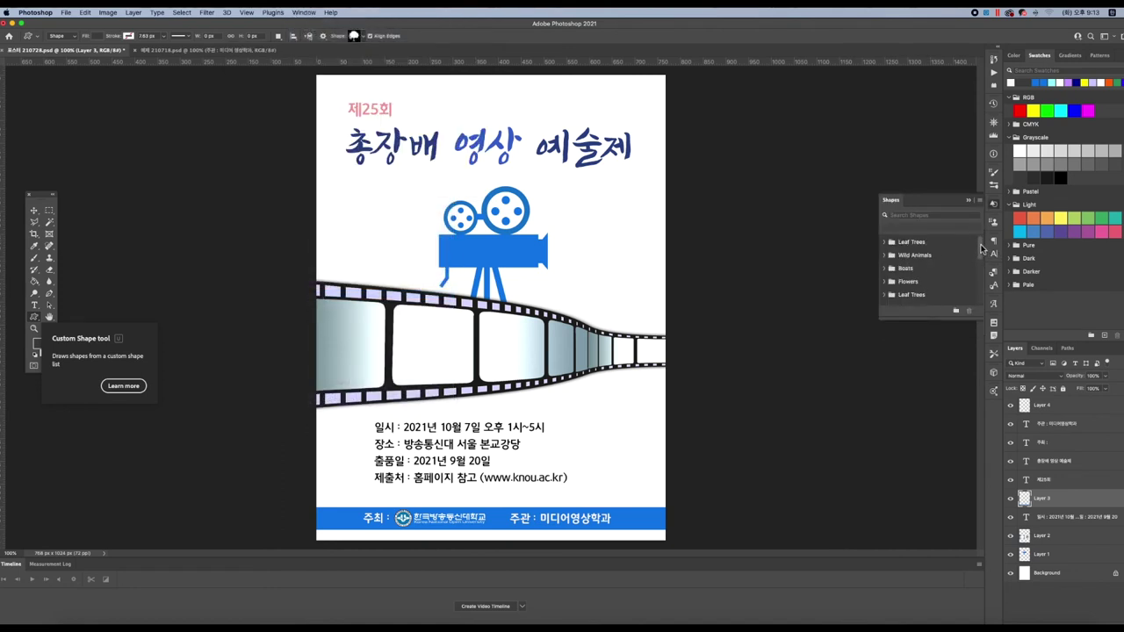
{"action": "left_click", "coordinate": [980, 202]}
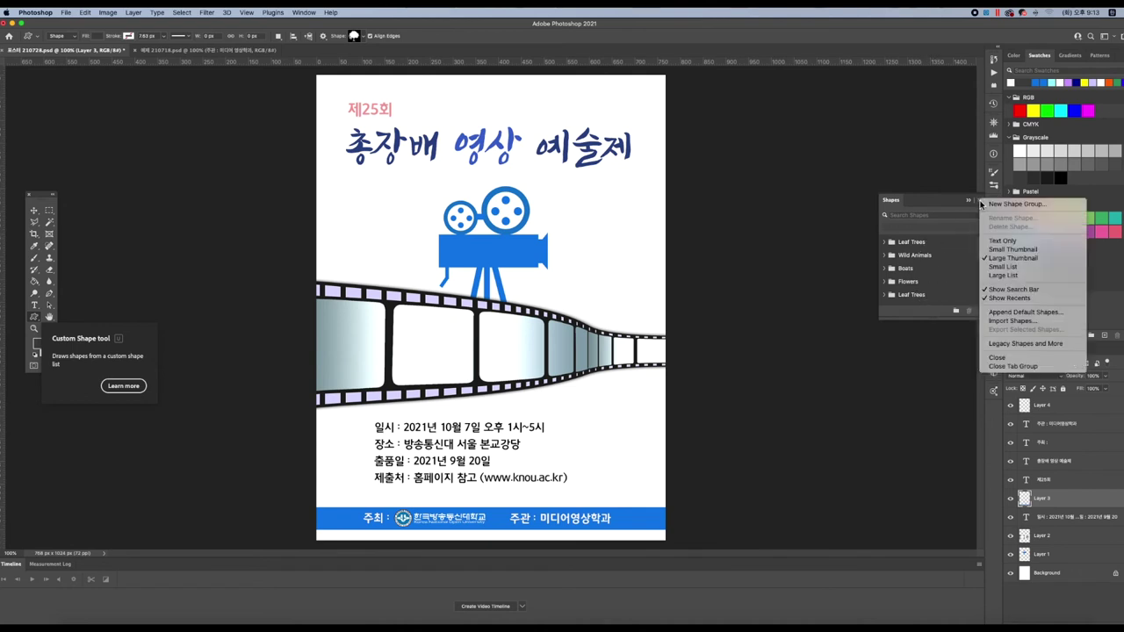
{"action": "left_click", "coordinate": [1028, 344]}
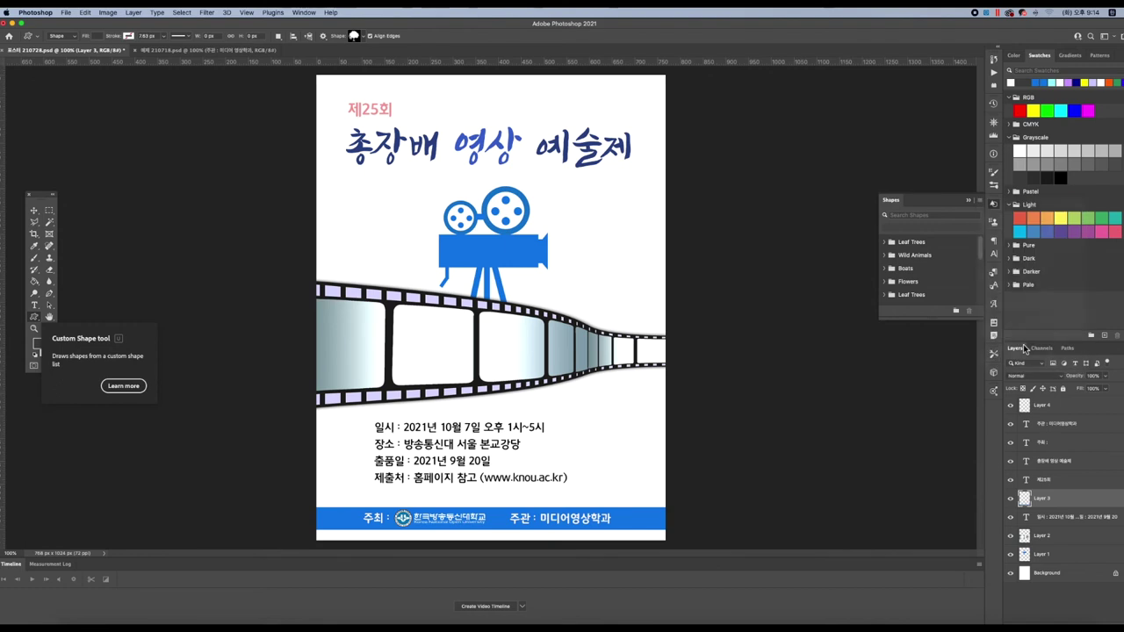
Step: Open the Legacy Default Shapes group under All Legacy Default Shapes in the Legacy Shapes and More set
{"action": "left_click", "coordinate": [363, 38]}
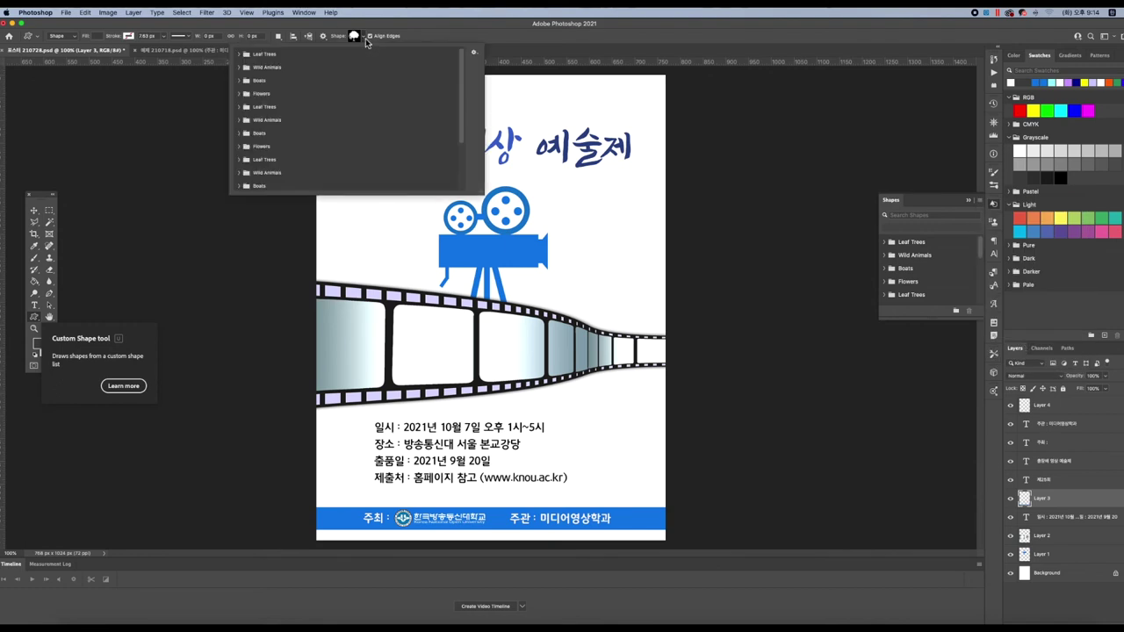
{"action": "scroll", "coordinate": [468, 145], "scroll_direction": "down", "scroll_amount": 3}
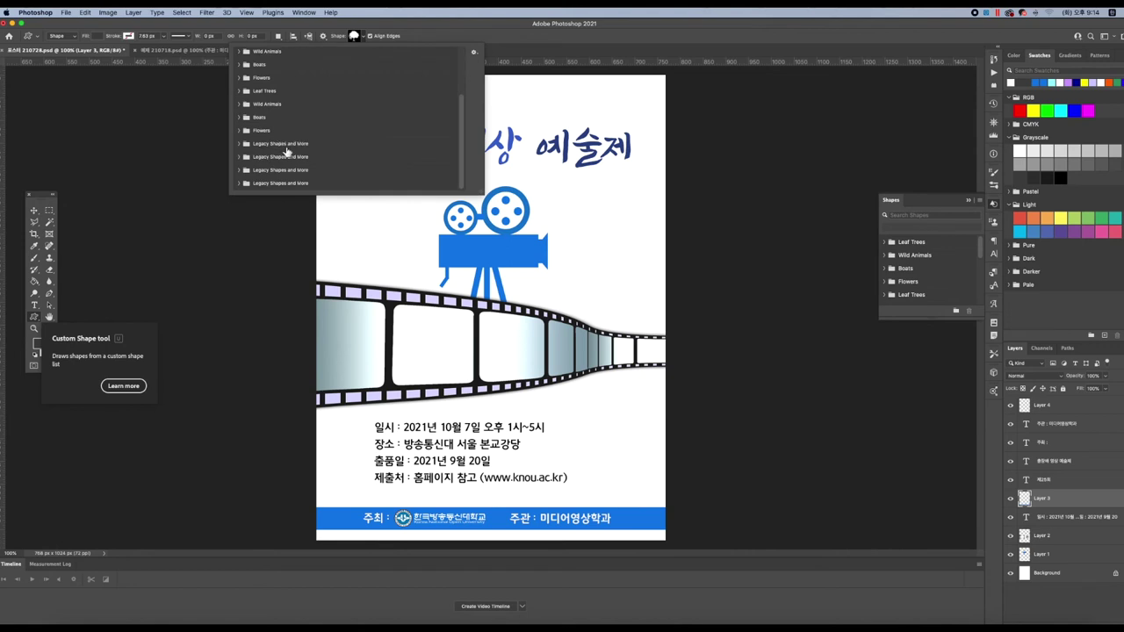
{"action": "left_click", "coordinate": [241, 149]}
{"action": "left_click", "coordinate": [256, 157]}
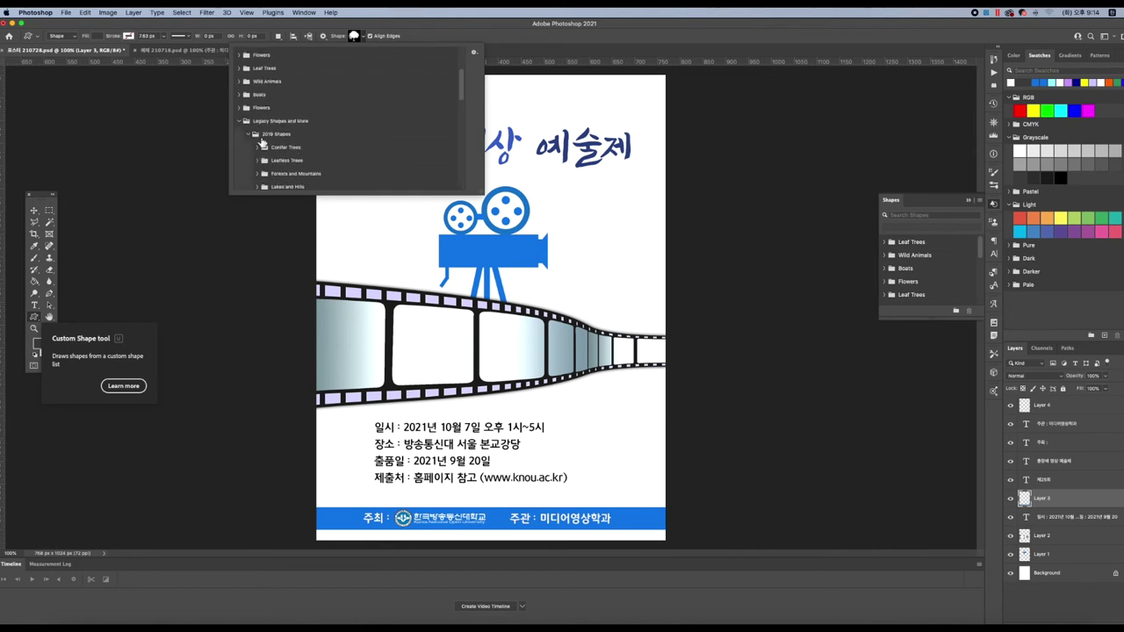
{"action": "scroll", "coordinate": [285, 180], "scroll_direction": "down", "scroll_amount": 2}
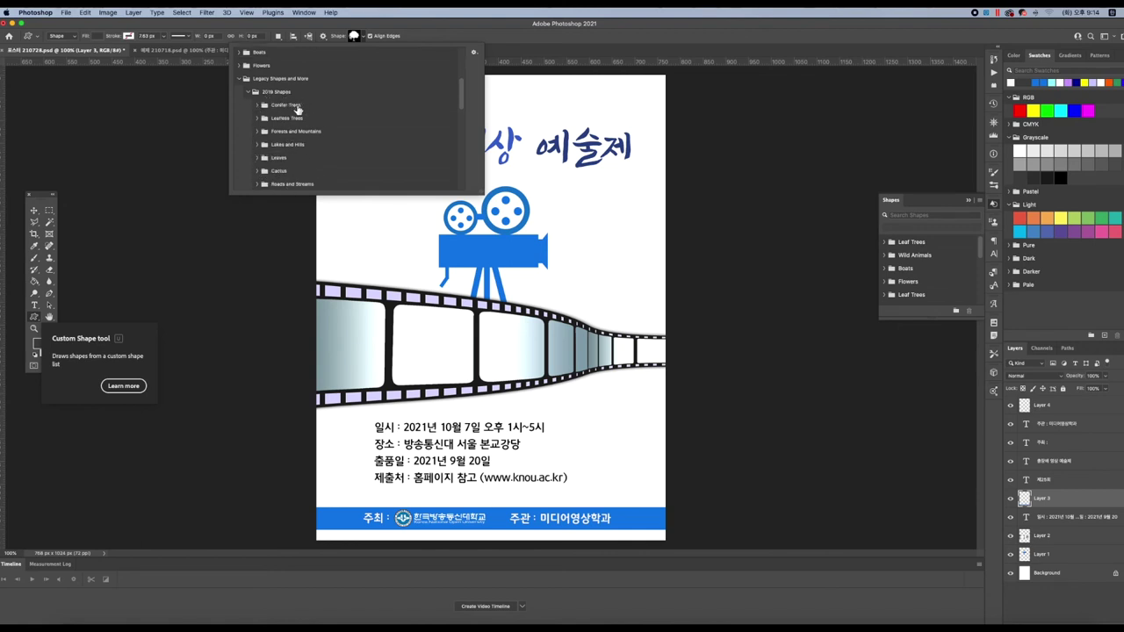
{"action": "scroll", "coordinate": [290, 123], "scroll_direction": "down", "scroll_amount": 10}
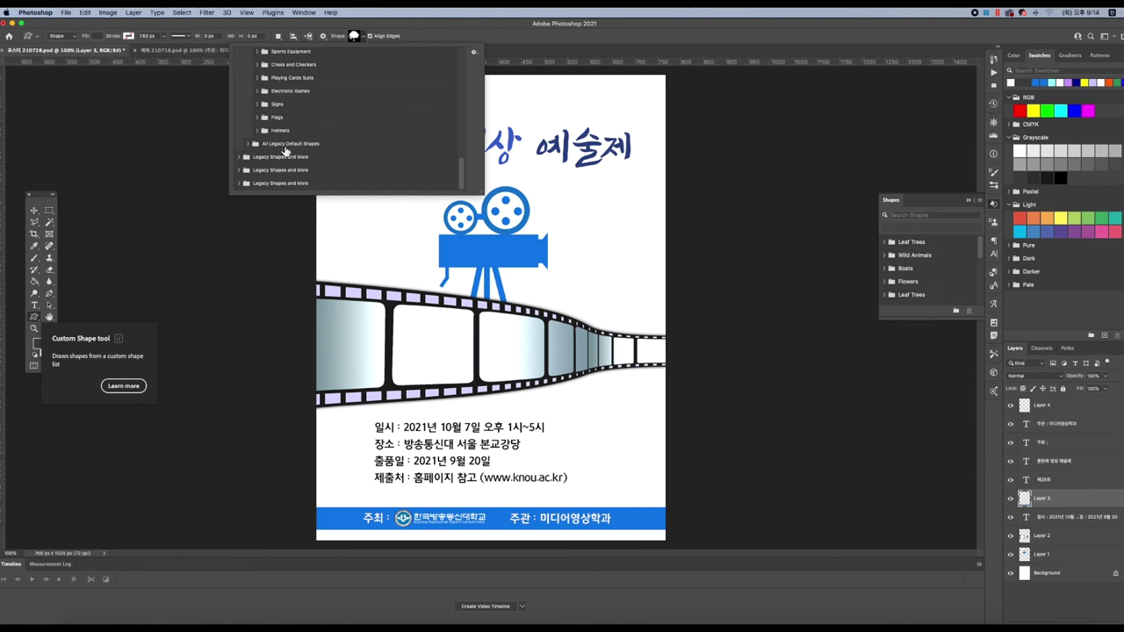
{"action": "left_click", "coordinate": [247, 144]}
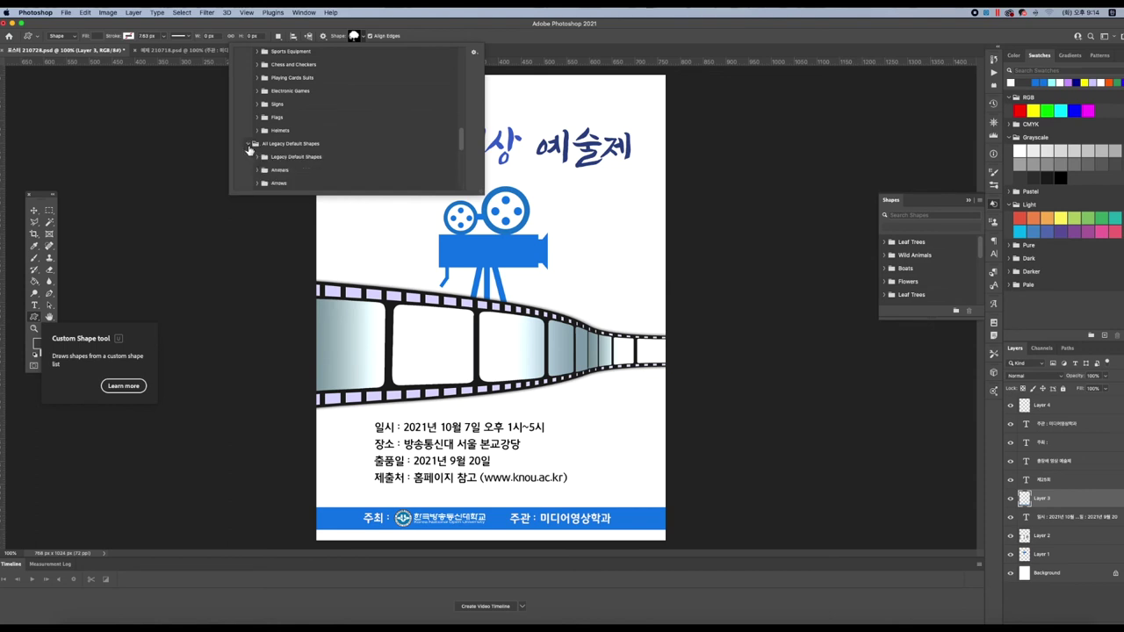
{"action": "left_click", "coordinate": [255, 159]}
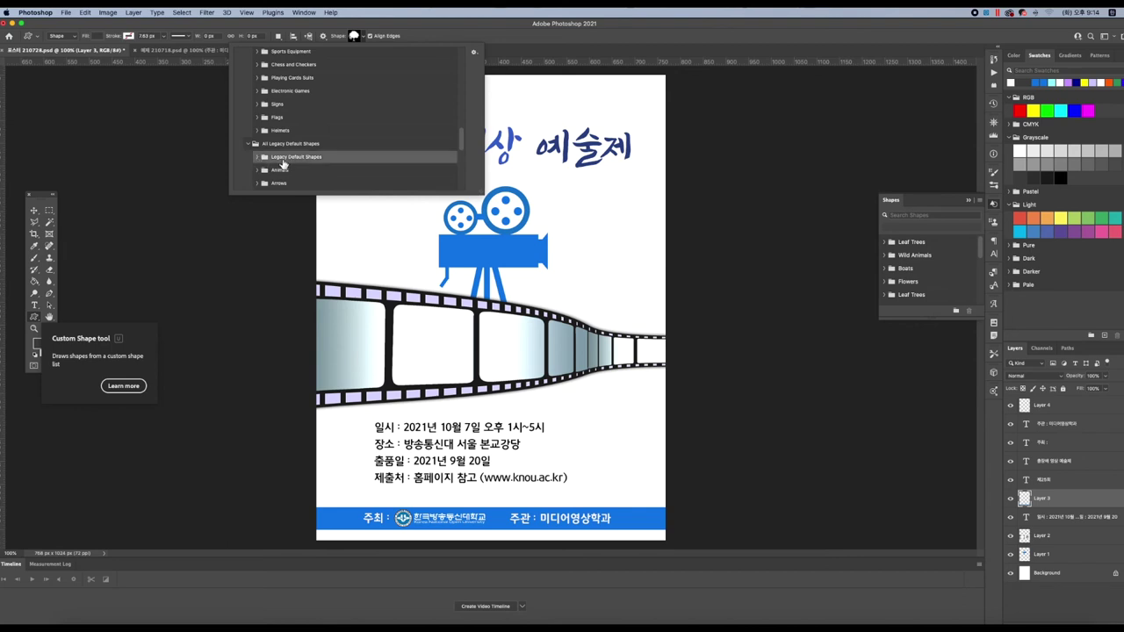
{"action": "left_click", "coordinate": [257, 157]}
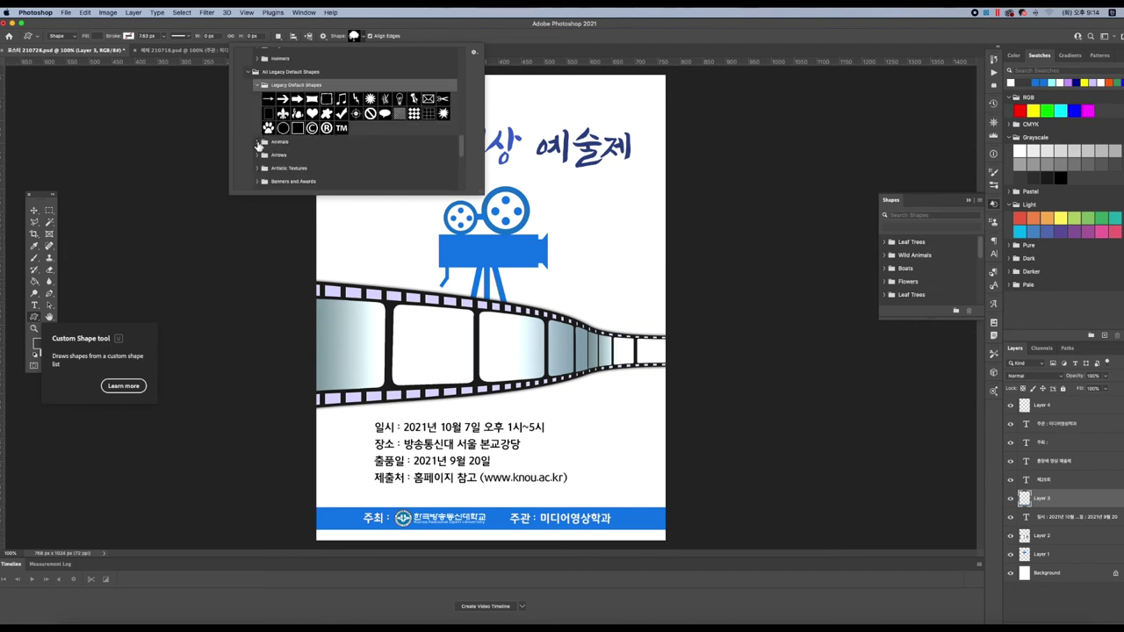
Step: Expand the remaining legacy shape groups and choose the circled forward arrow from the Web group
{"action": "left_click", "coordinate": [260, 147]}
{"action": "left_click", "coordinate": [257, 111]}
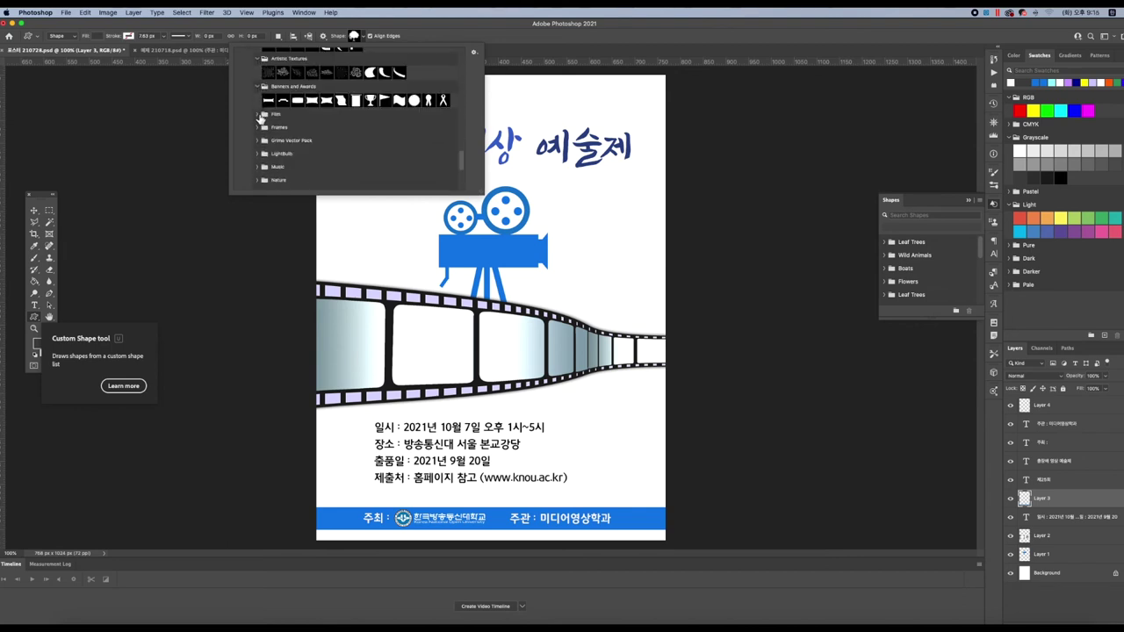
{"action": "left_click", "coordinate": [259, 115]}
{"action": "left_click", "coordinate": [259, 143]}
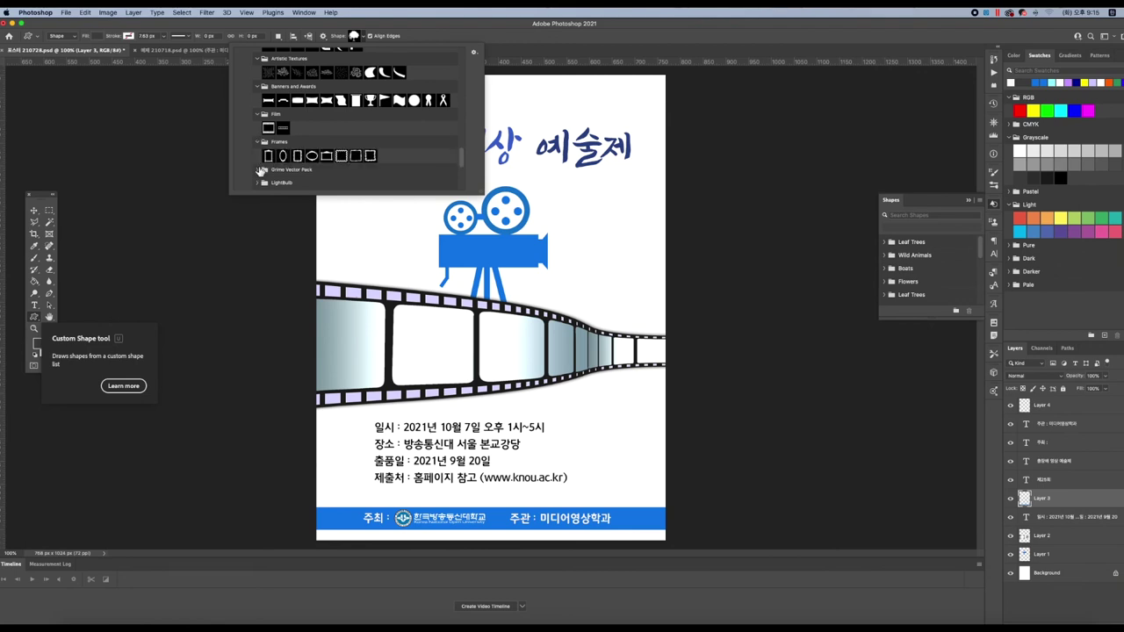
{"action": "left_click", "coordinate": [258, 170]}
{"action": "scroll", "coordinate": [323, 156], "scroll_direction": "down", "scroll_amount": 5}
{"action": "left_click", "coordinate": [312, 159]}
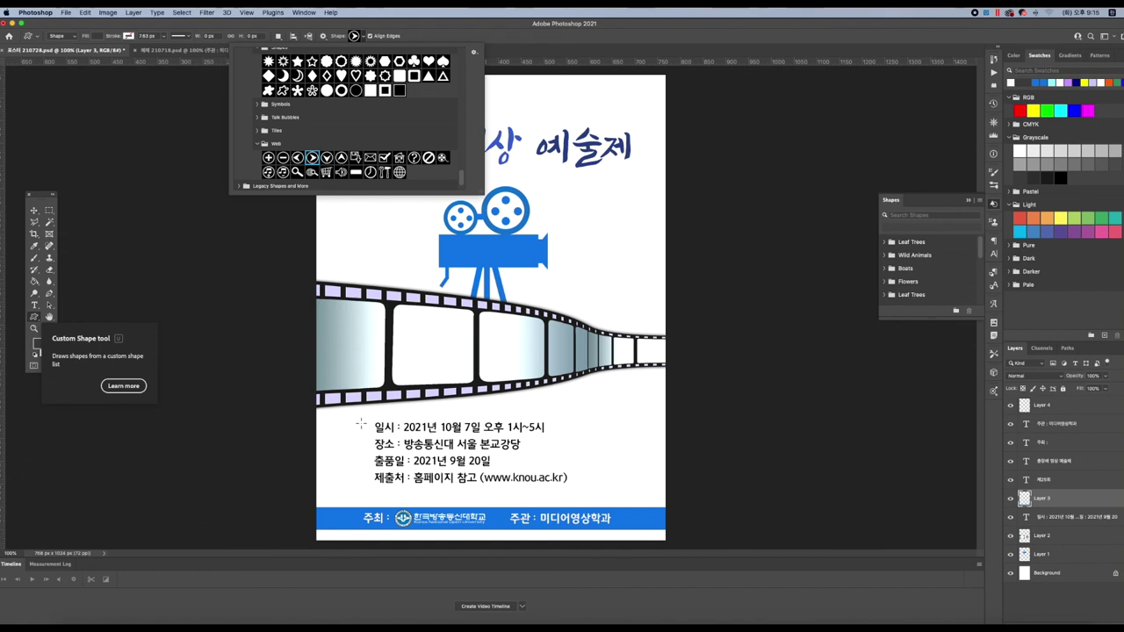
Step: Draw the circled arrow as a bullet about 26 px wide in front of the "일시" line
{"action": "left_click_drag", "start_coordinate": [359, 420], "coordinate": [372, 433]}
{"action": "left_click", "coordinate": [1047, 348]}
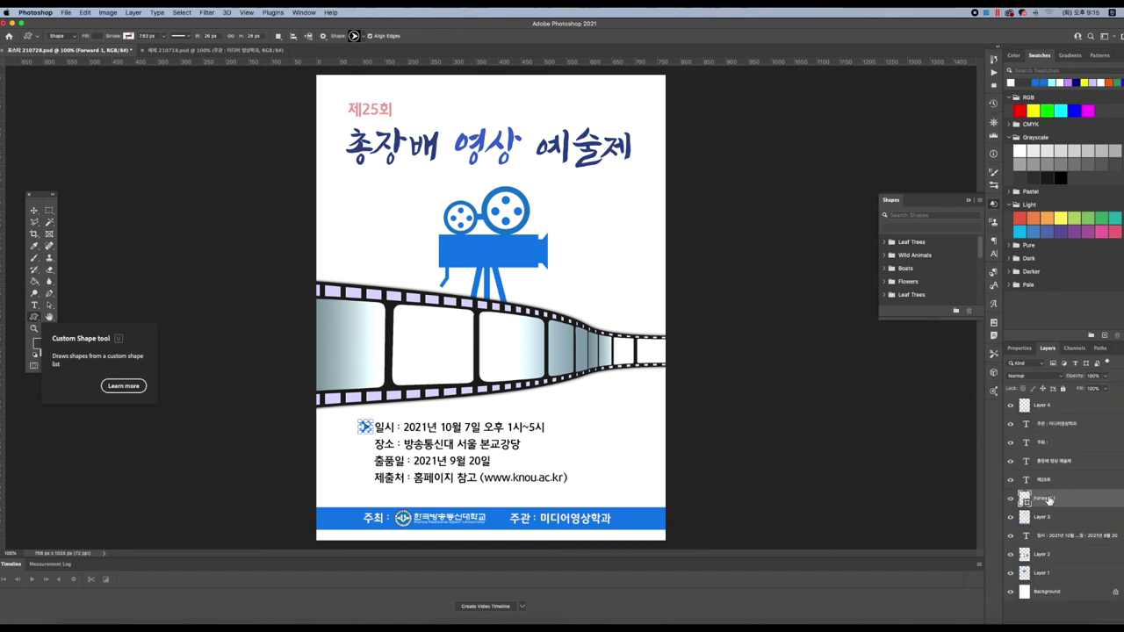
{"action": "key", "text": "v"}
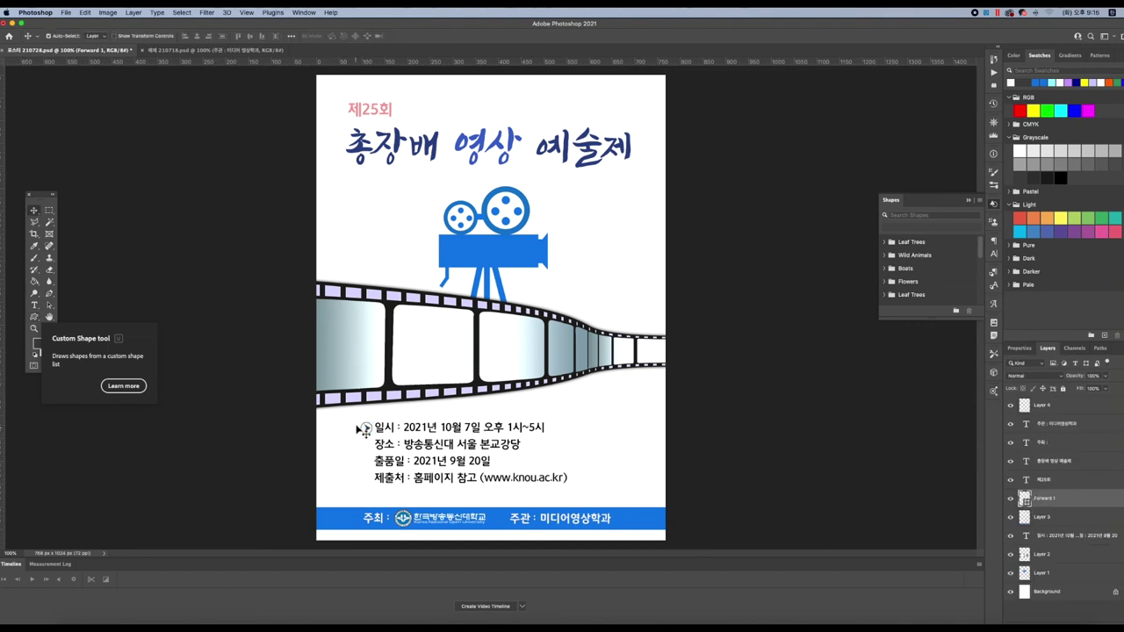
Step: Recolour the arrow bullet with the blue sampled from the movie camera graphic
{"action": "key", "text": "u"}
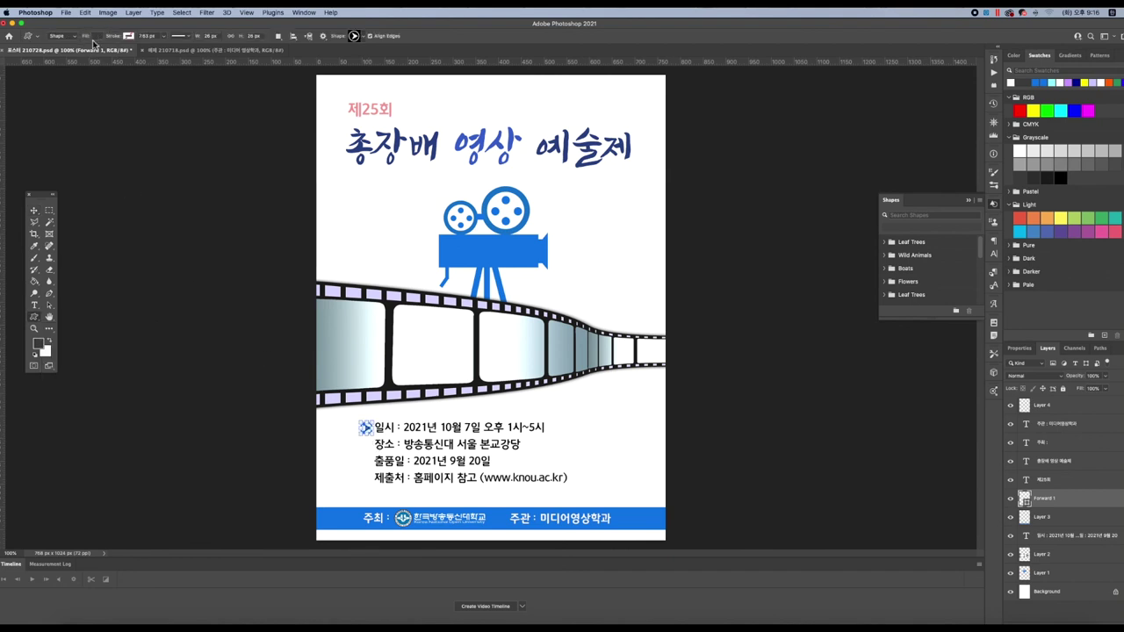
{"action": "left_click", "coordinate": [98, 37]}
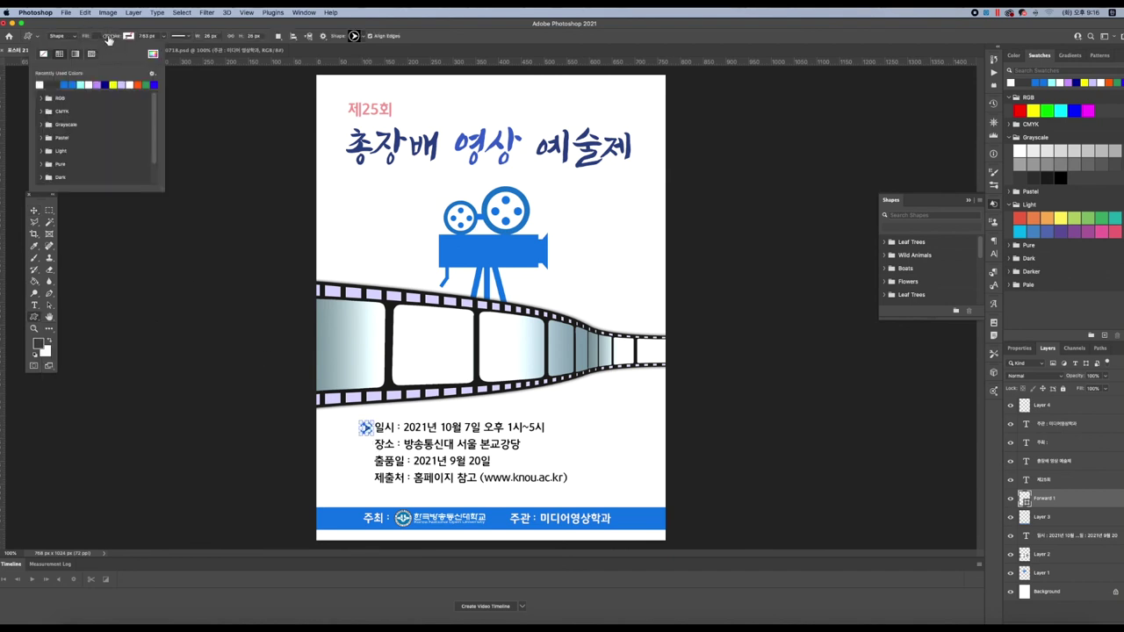
{"action": "left_click", "coordinate": [1028, 505]}
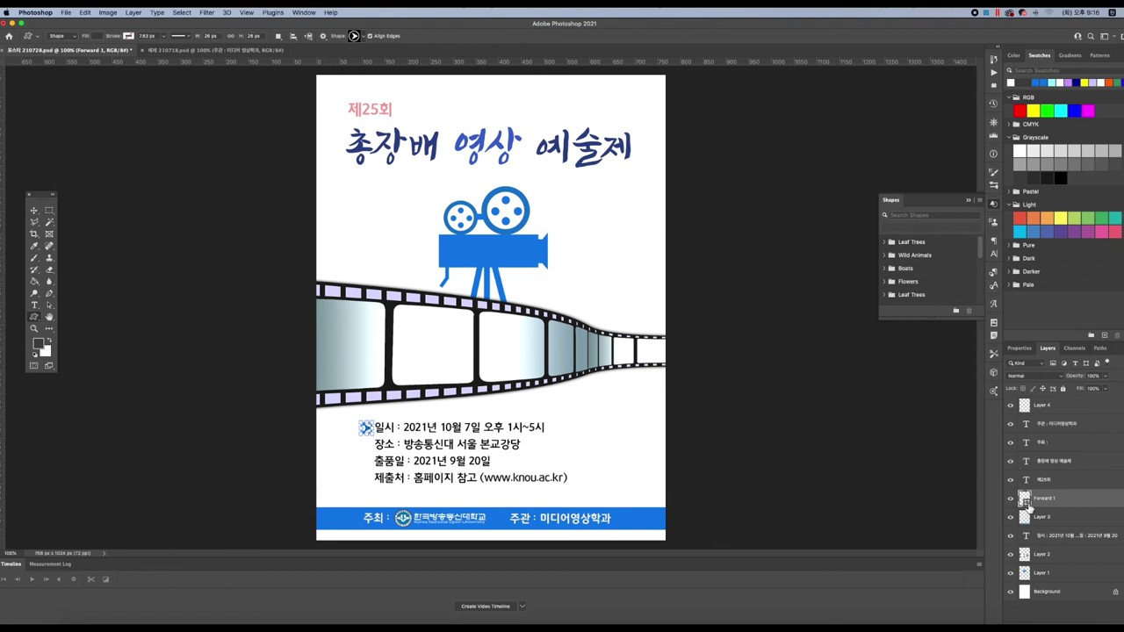
{"action": "double_click", "coordinate": [1024, 500]}
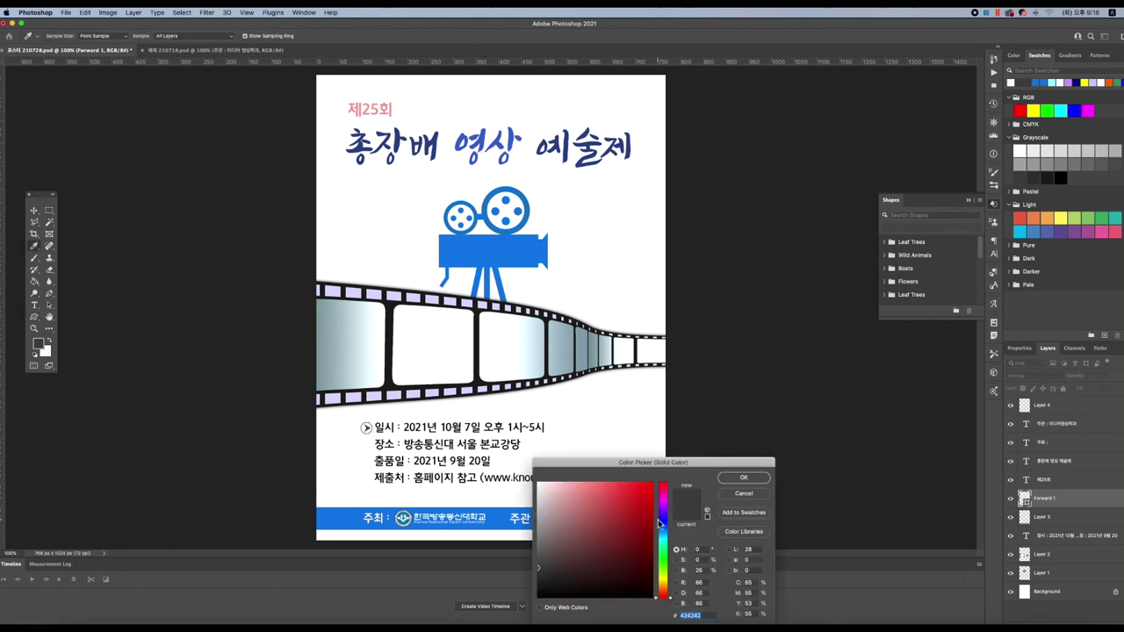
{"action": "left_click", "coordinate": [538, 235]}
{"action": "left_click", "coordinate": [744, 477]}
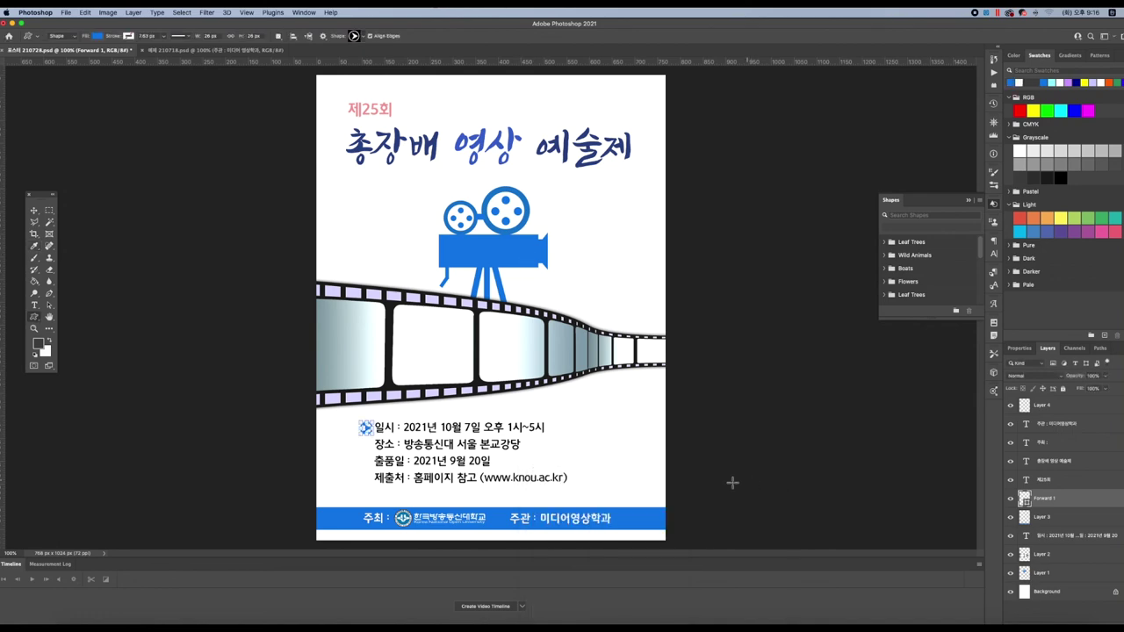
Step: Copy the blue arrow bullet to the "장소", "출품일" and "제출처" lines and select all four bullet layers
{"action": "key", "text": "v"}
{"action": "key", "text": "super+equal"}
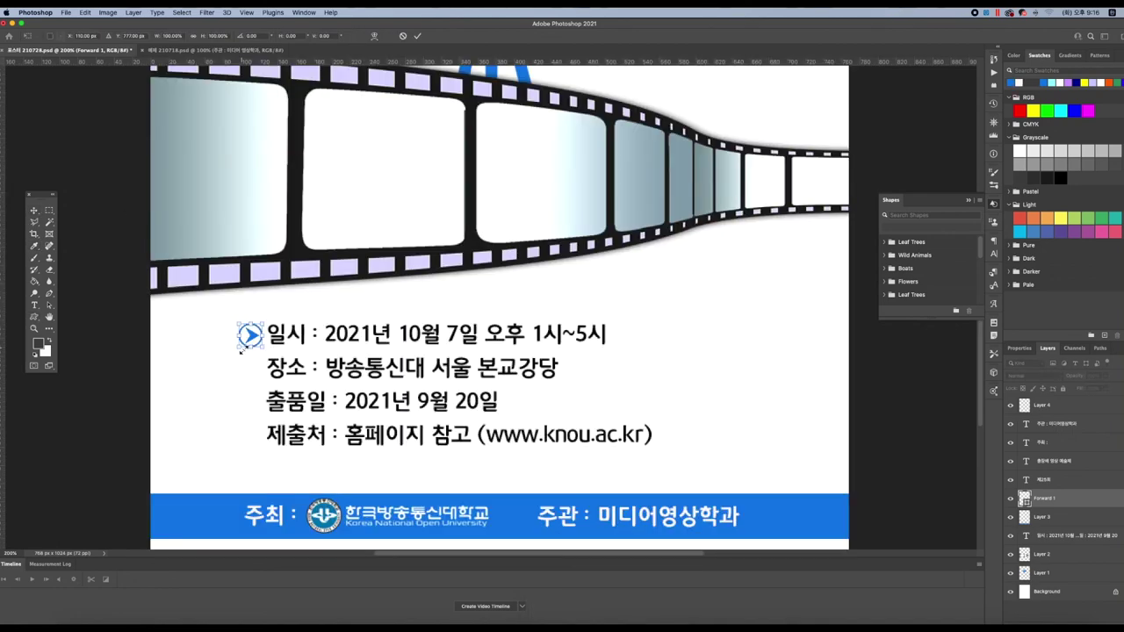
{"action": "left_click_drag", "start_coordinate": [254, 339], "coordinate": [257, 444]}
{"action": "left_click", "coordinate": [1049, 556], "text": "shift"}
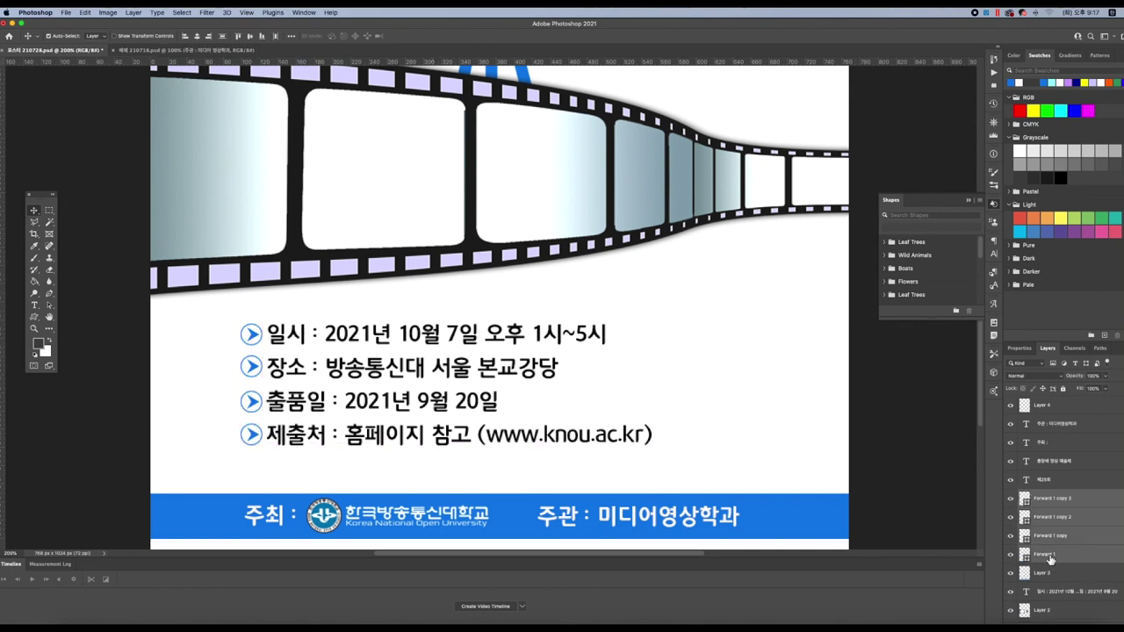